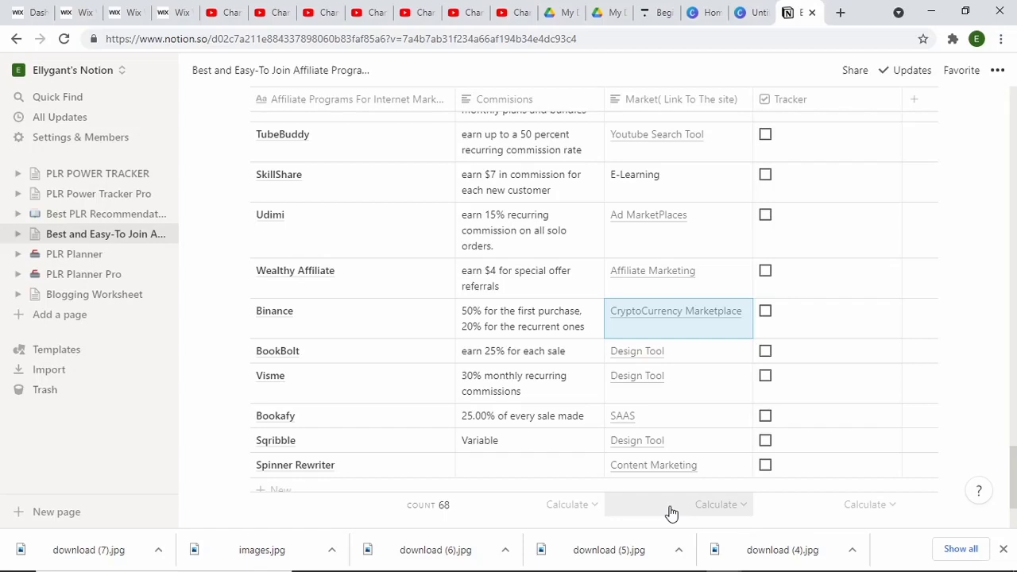
Step: Examine the content repurposing checklist columns of the PLR POWER TRACKER table and open the PLR Planner page
click(110, 178)
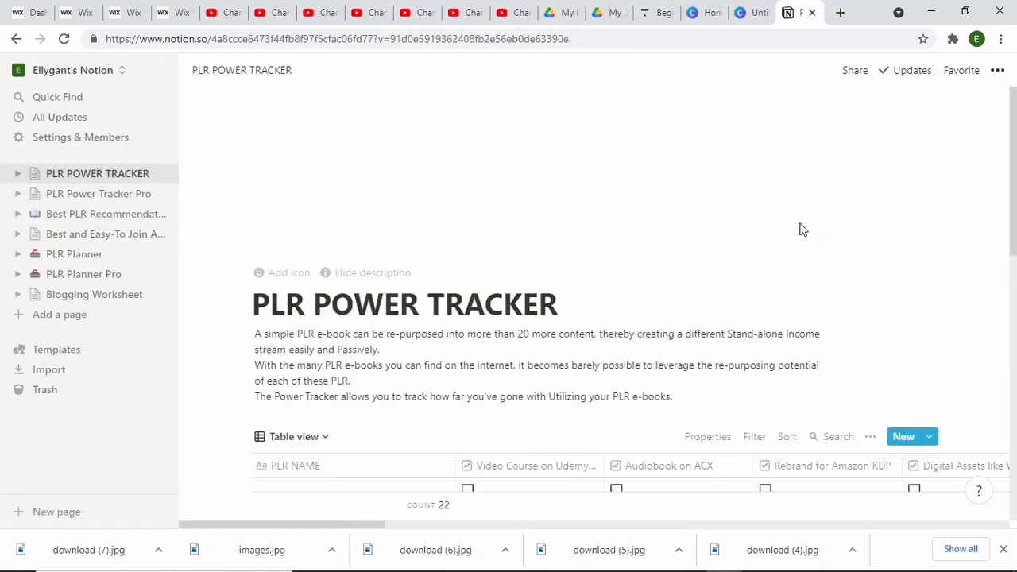
scroll(848, 346, down, 5)
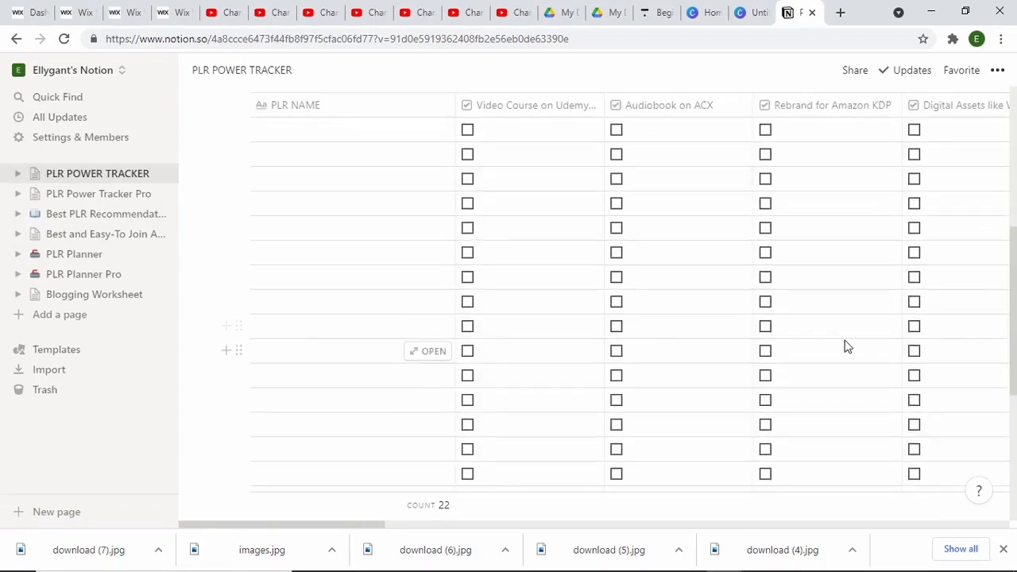
scroll(847, 346, right, 3)
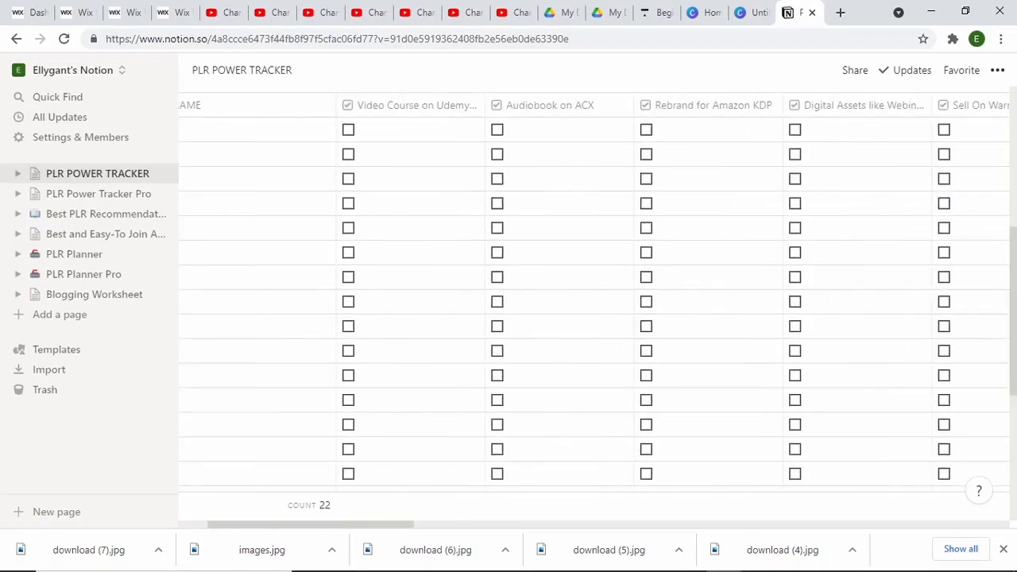
scroll(594, 314, right, 5)
scroll(595, 314, right, 5)
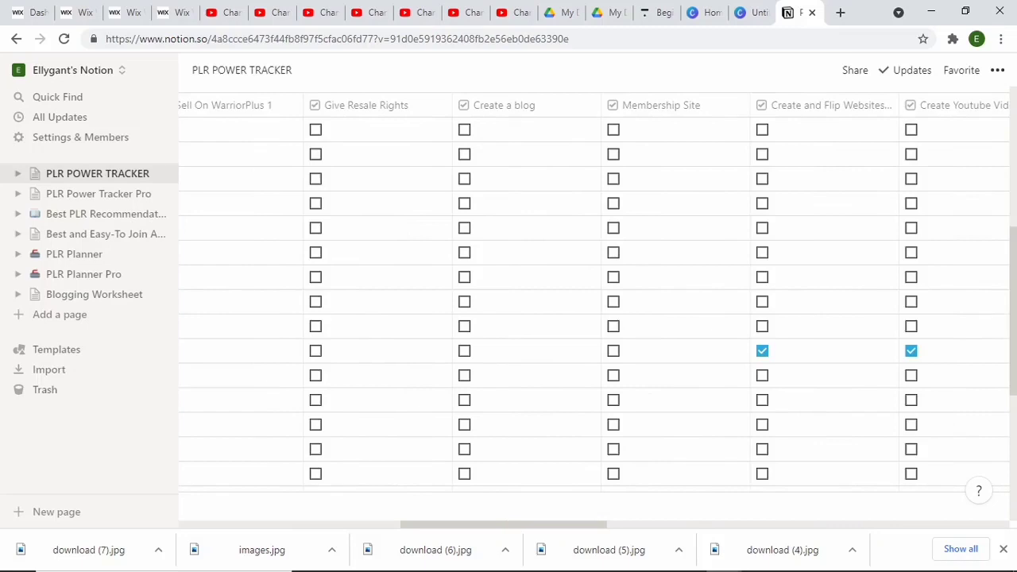
scroll(594, 314, right, 15)
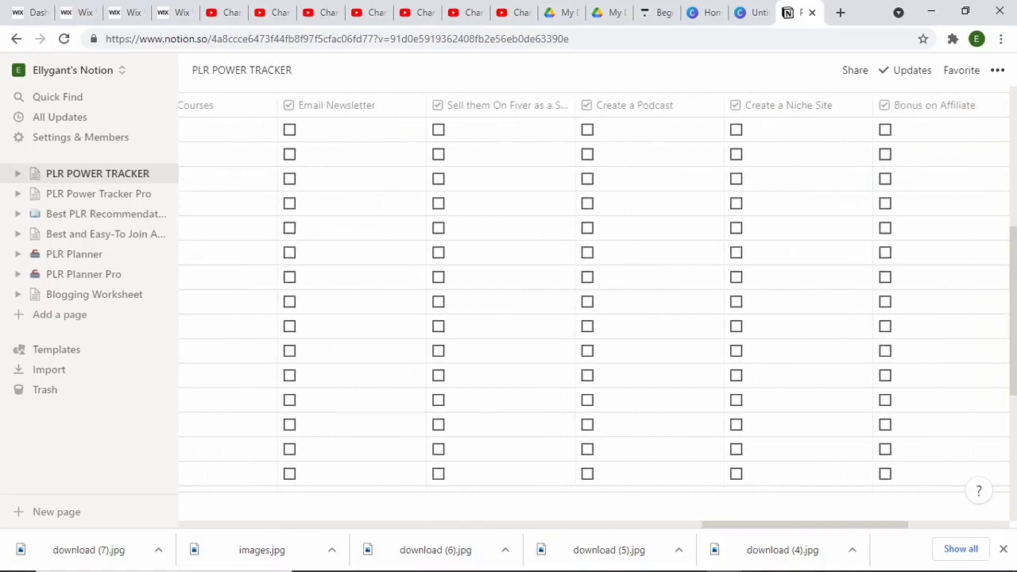
scroll(595, 311, right, 5)
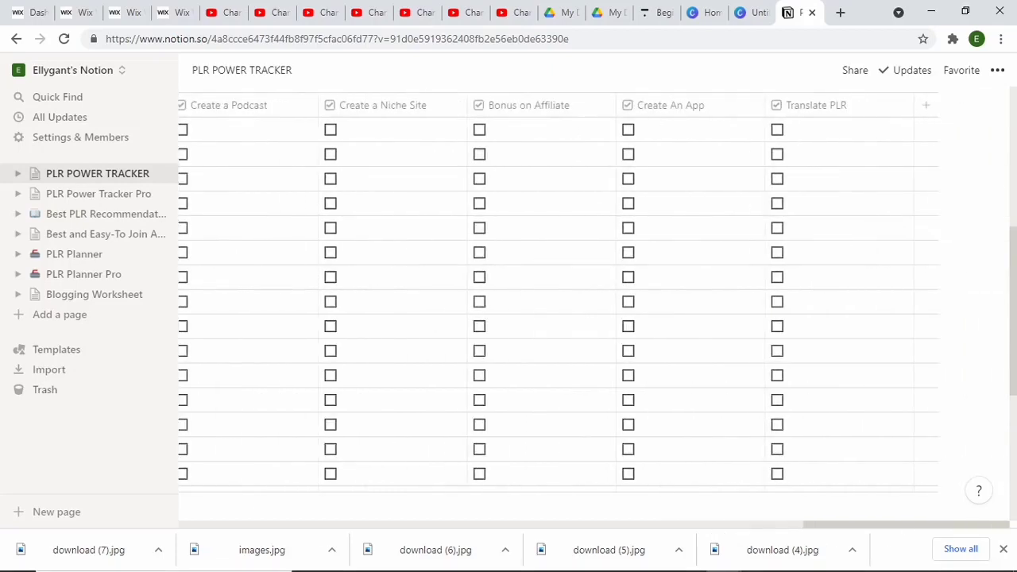
scroll(594, 311, left, 18)
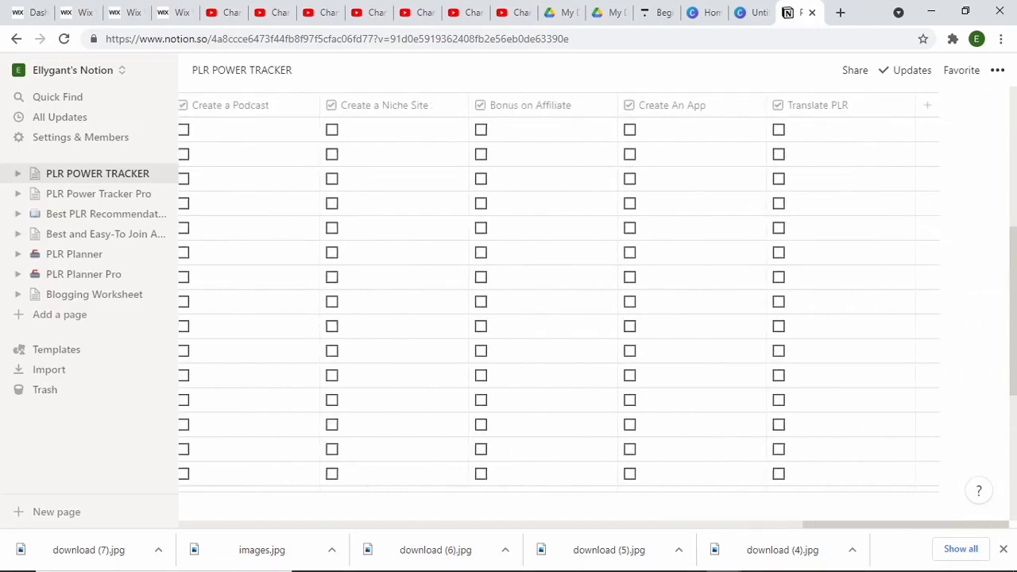
scroll(482, 461, left, 4)
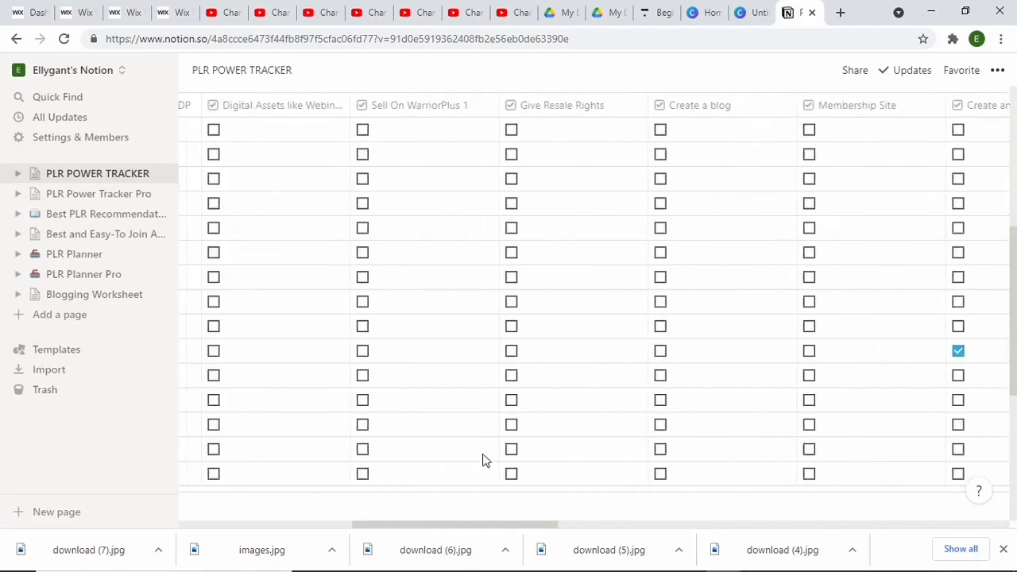
click(89, 262)
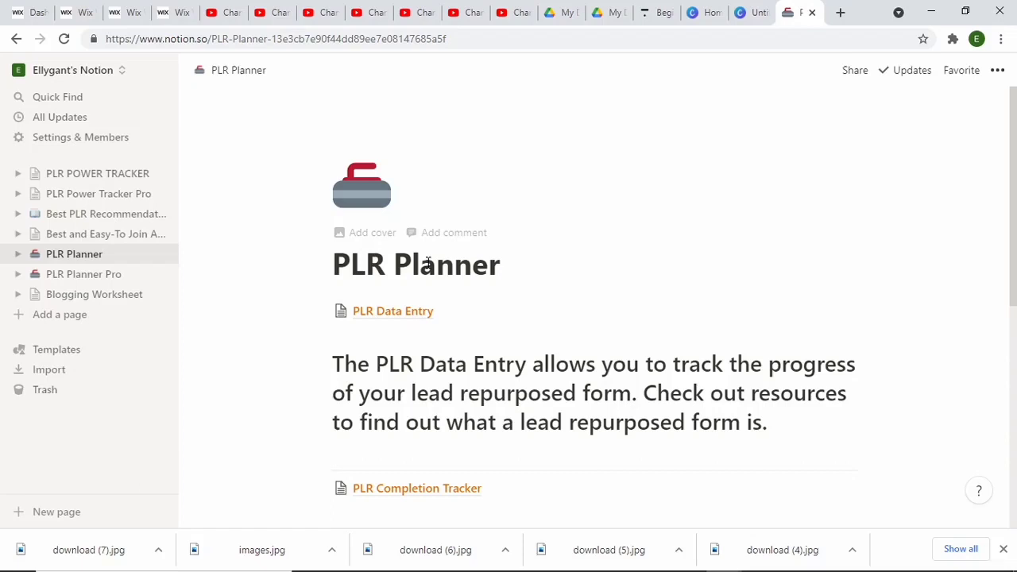
Step: Switch to File Explorer and show the contents of the Downloads folder
click(841, 14)
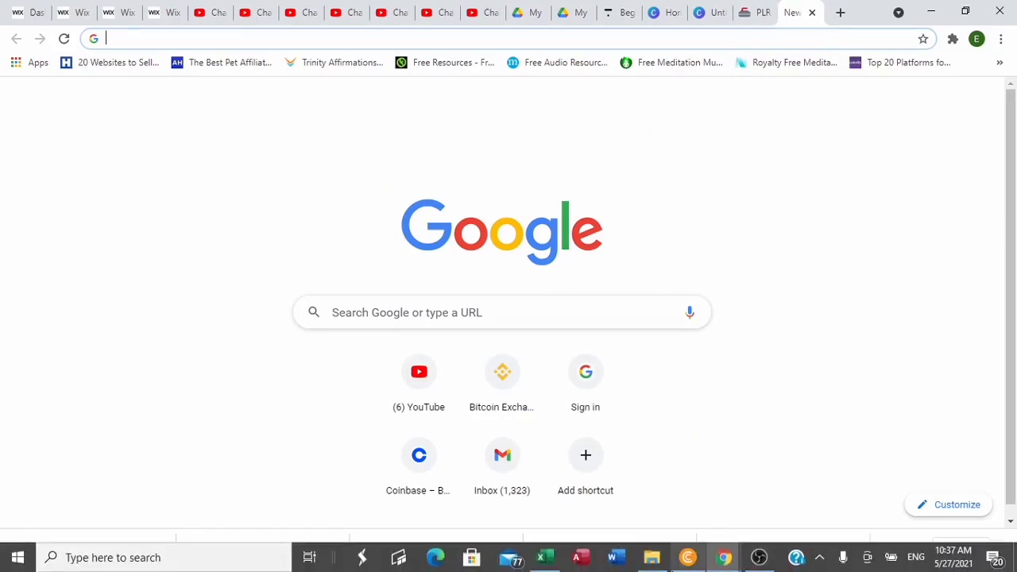
mouse_move(688, 557)
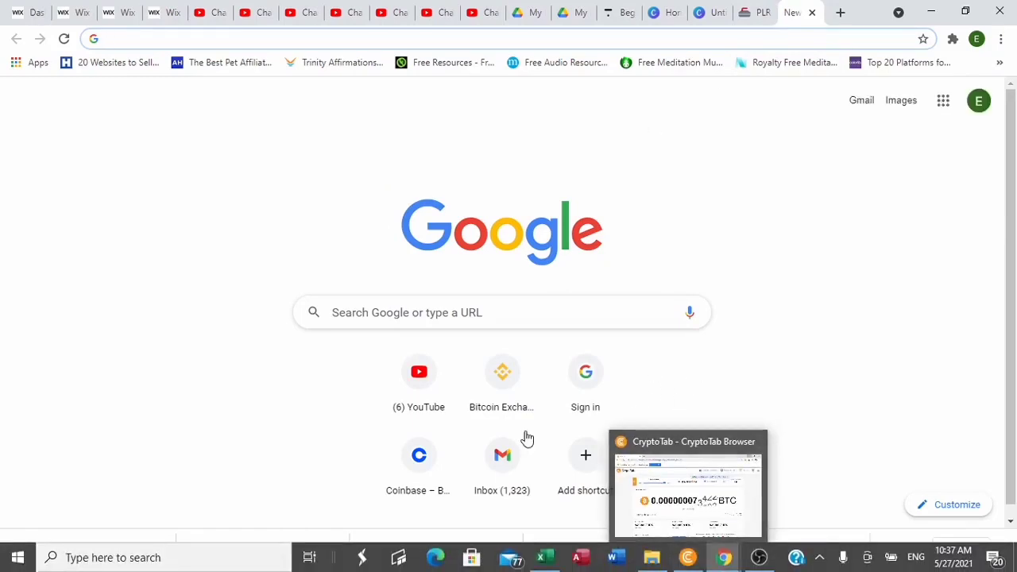
click(652, 557)
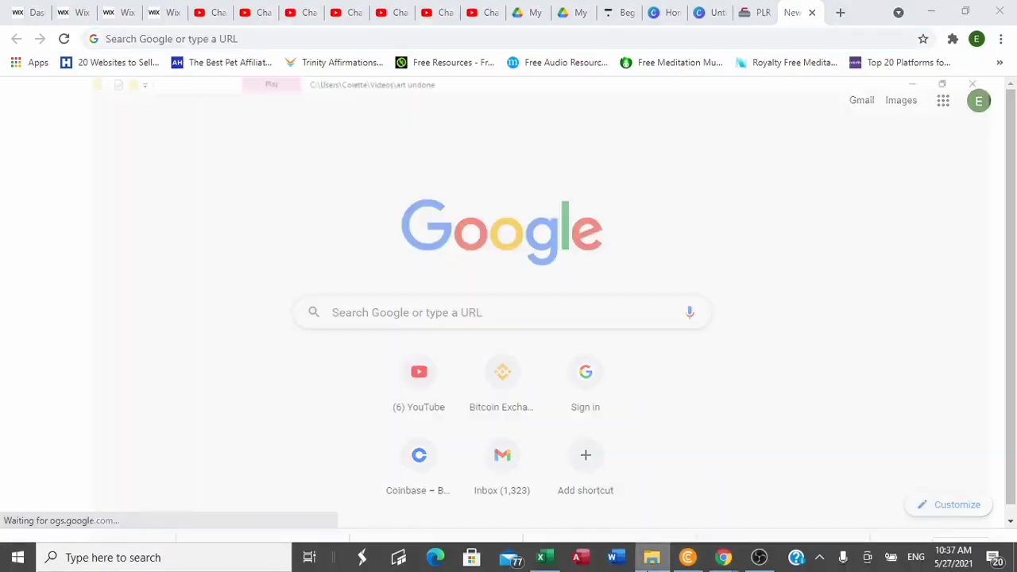
click(68, 253)
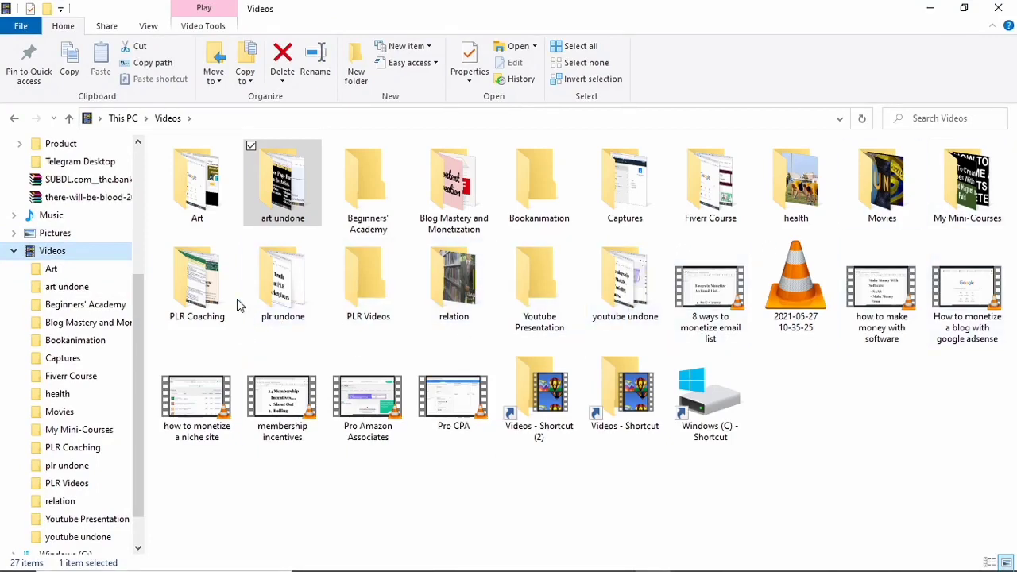
scroll(136, 278, up, 3)
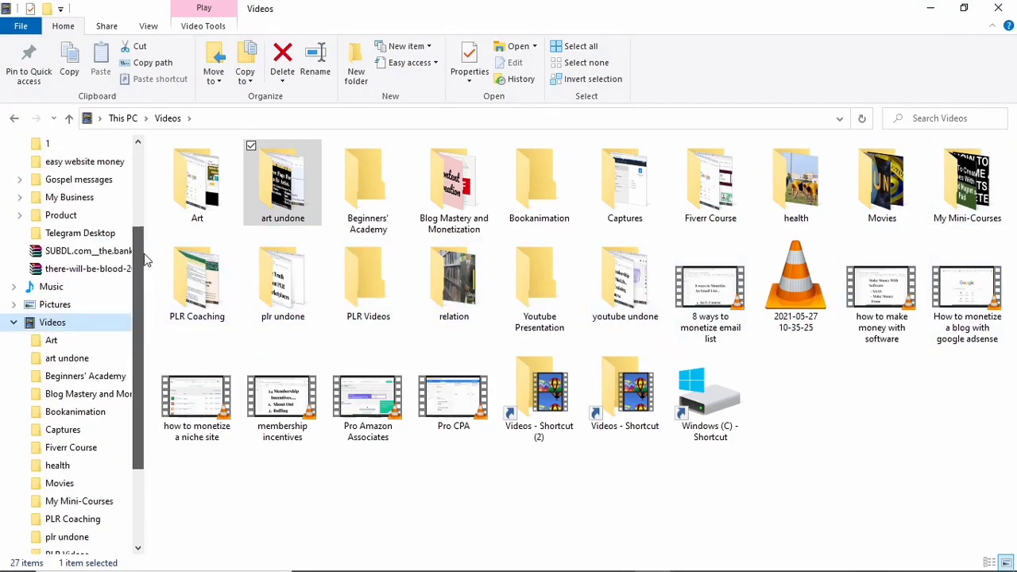
scroll(139, 238, up, 3)
click(62, 249)
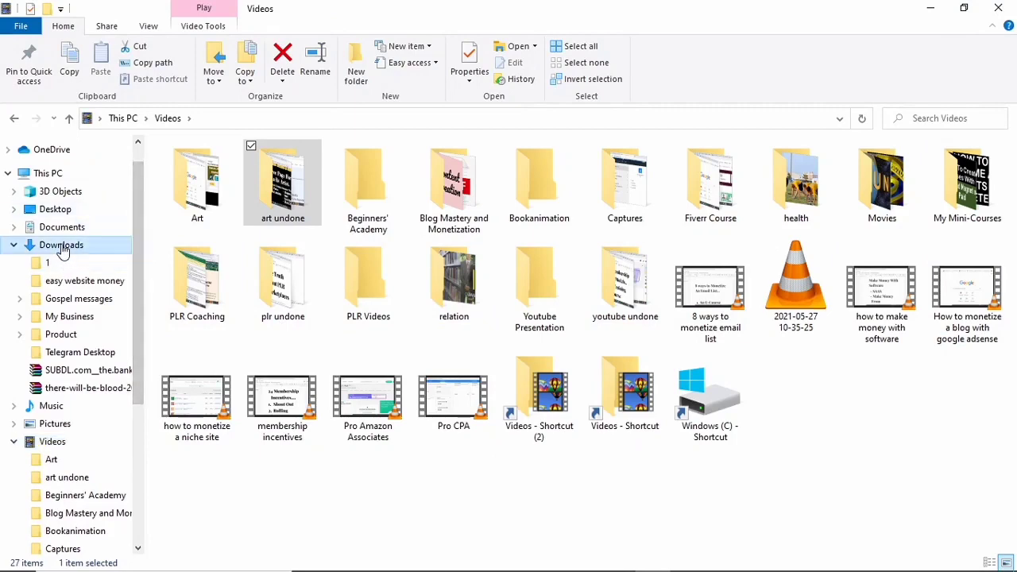
click(63, 249)
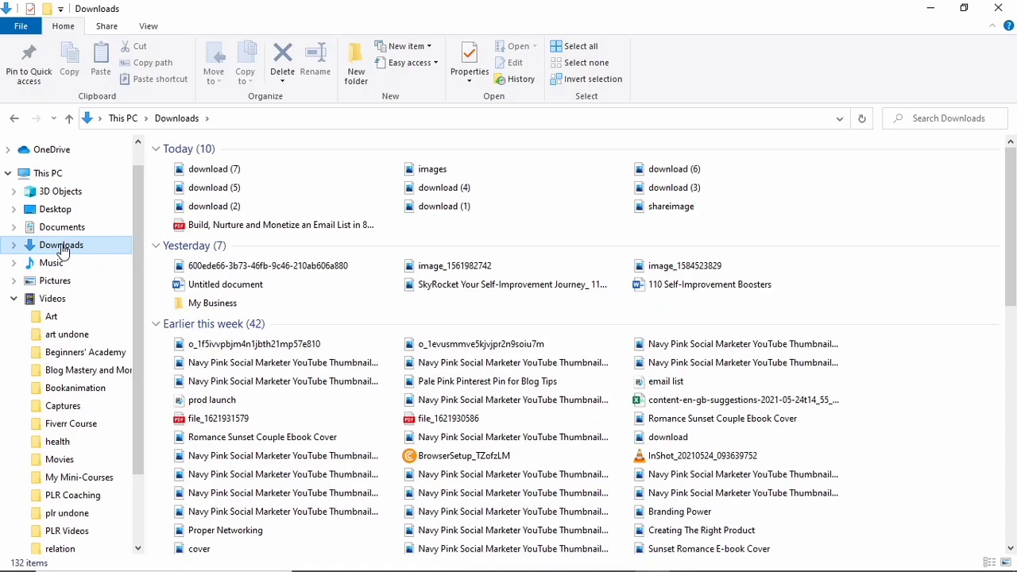
click(449, 425)
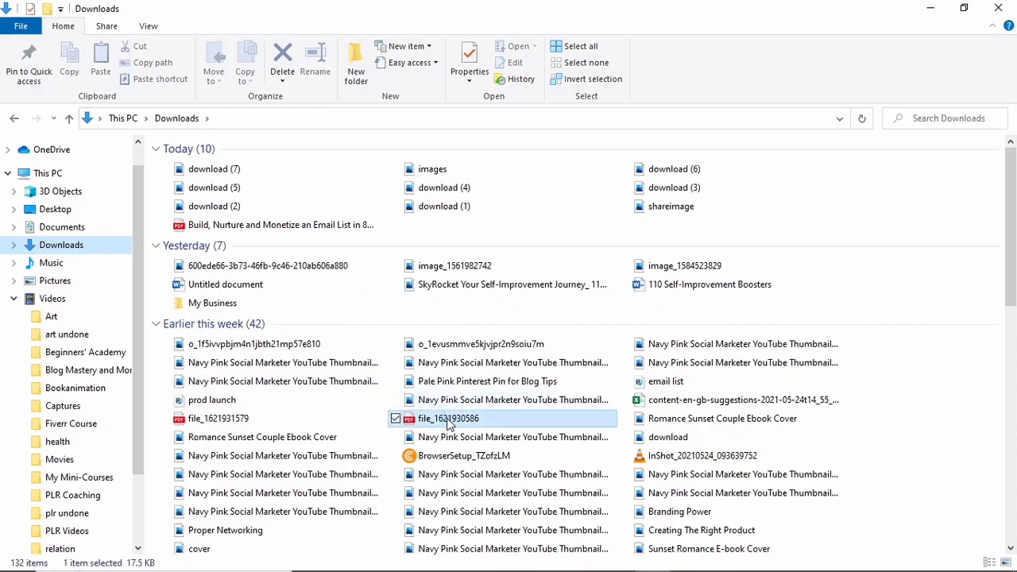
double_click(449, 425)
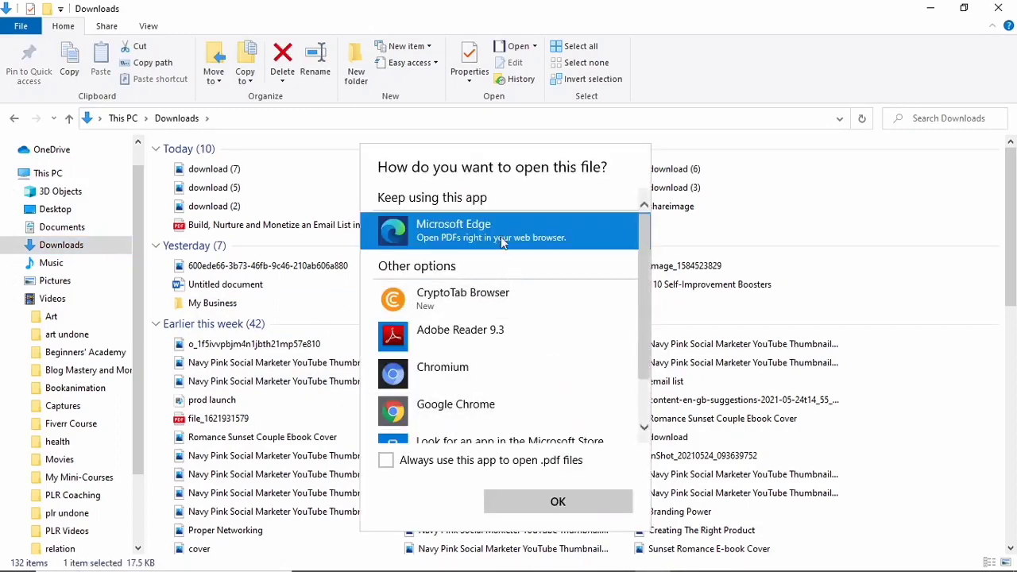
click(559, 504)
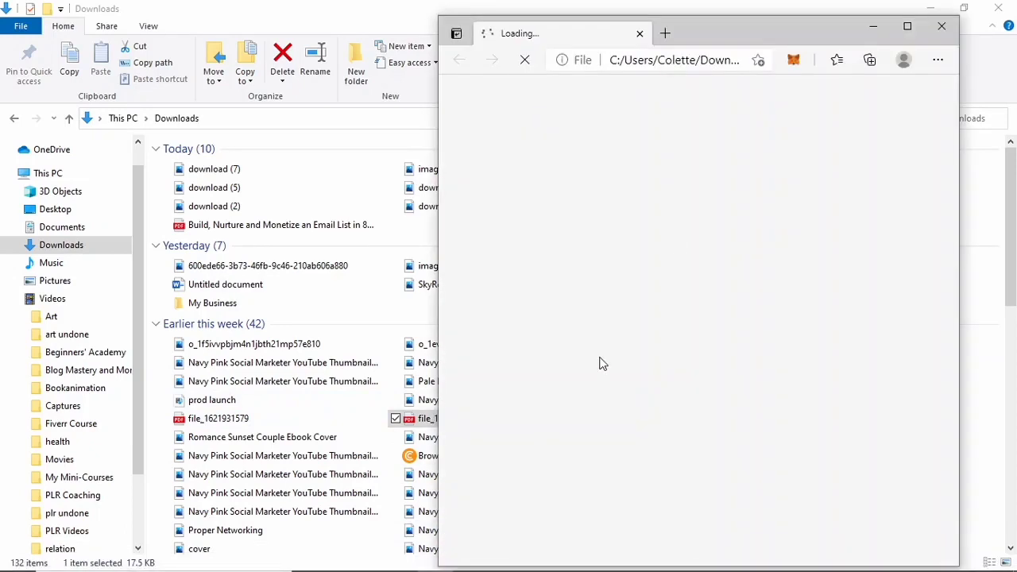
click(906, 28)
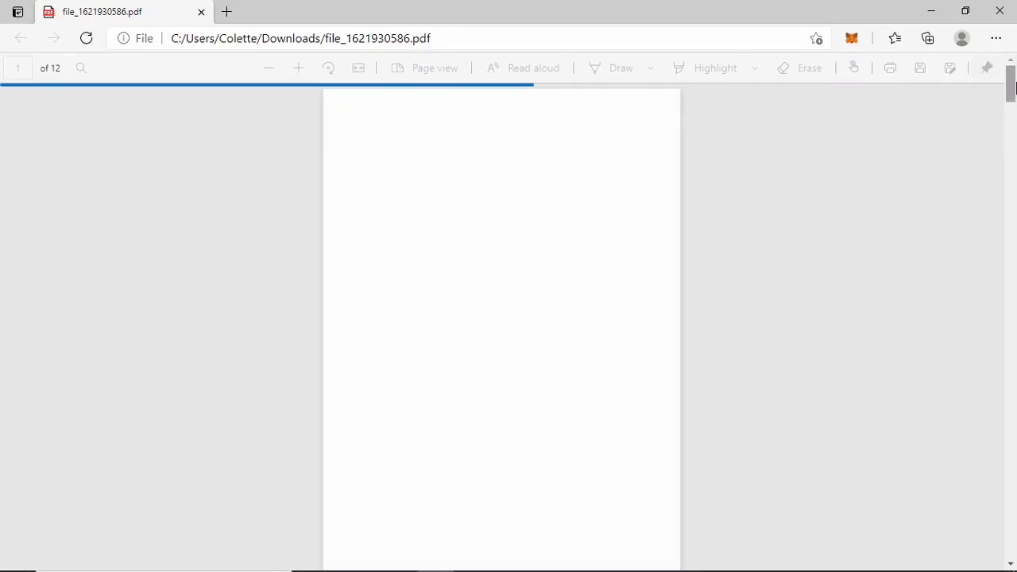
Step: Look through the lined pages of the PDF planner up to page 7 and minimize the document
drag(1011, 87, 1006, 265)
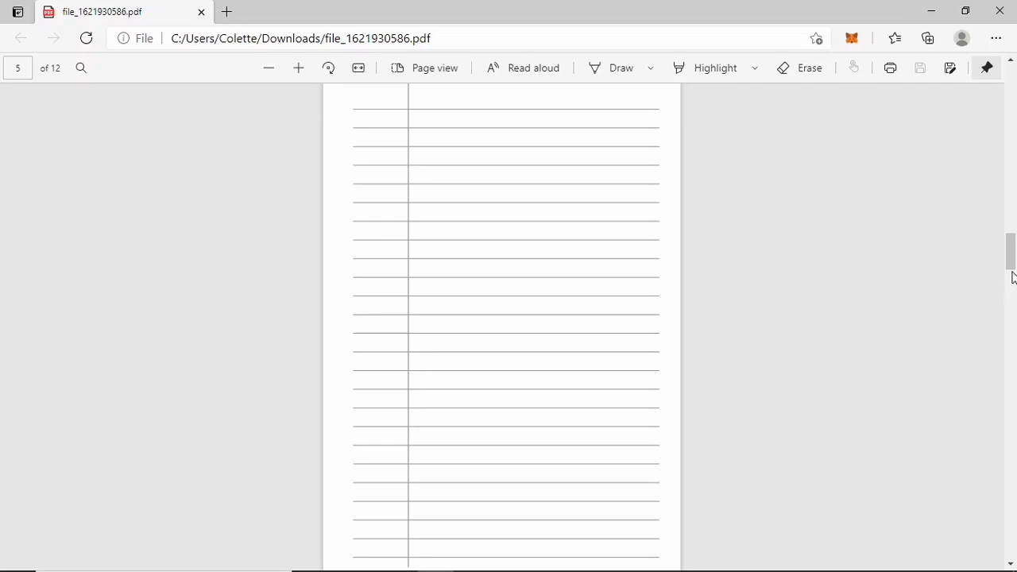
drag(1013, 277, 1010, 318)
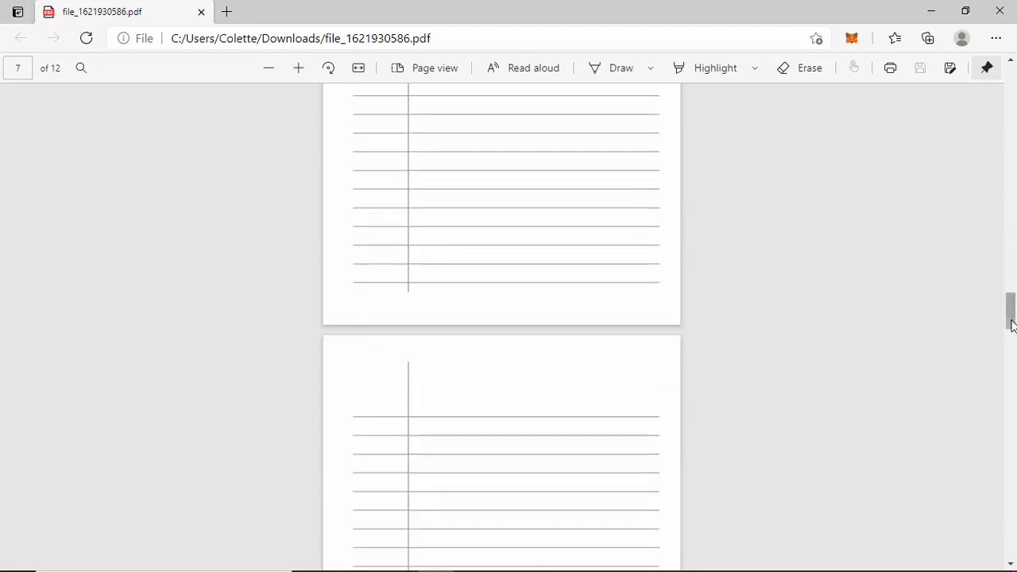
click(936, 16)
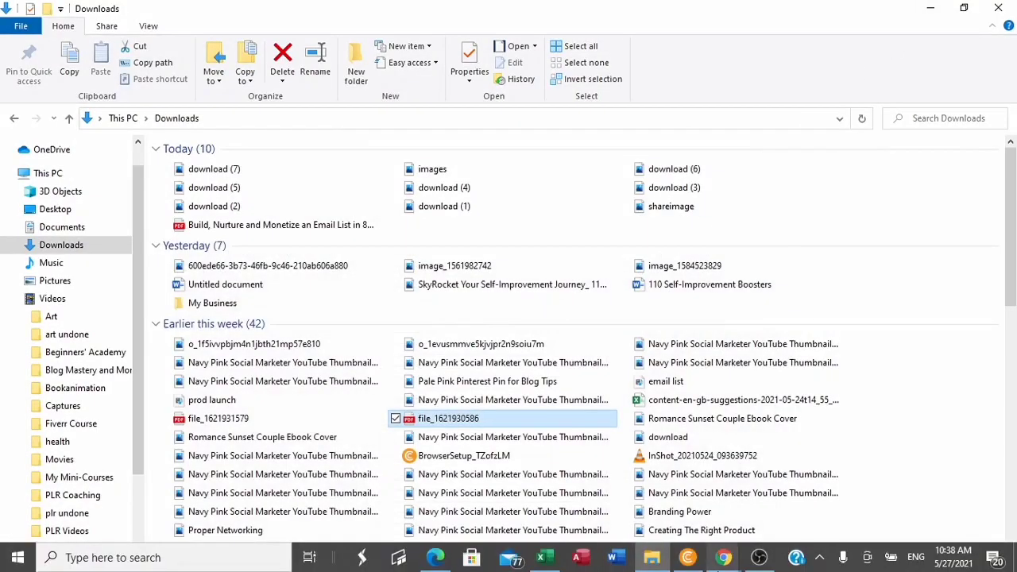
Step: Switch back to Chrome and view the PLR Planner page in Notion
mouse_move(723, 558)
click(672, 508)
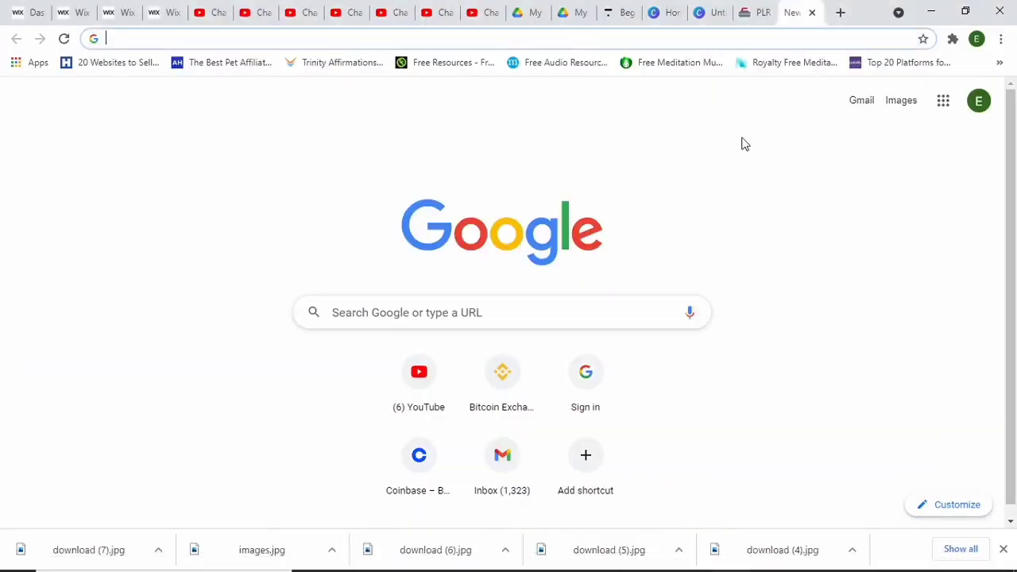
click(759, 12)
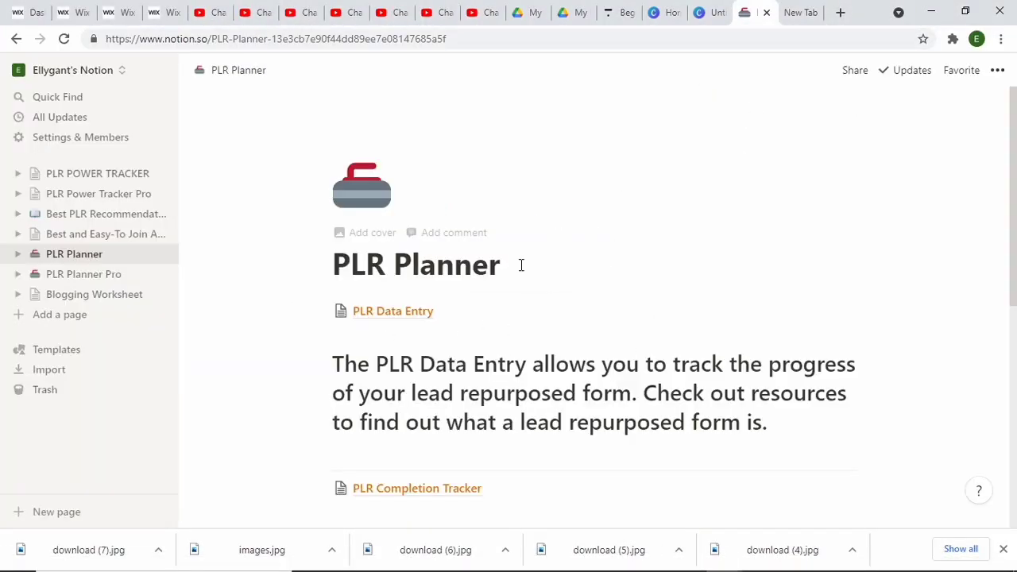
scroll(520, 265, down, 1)
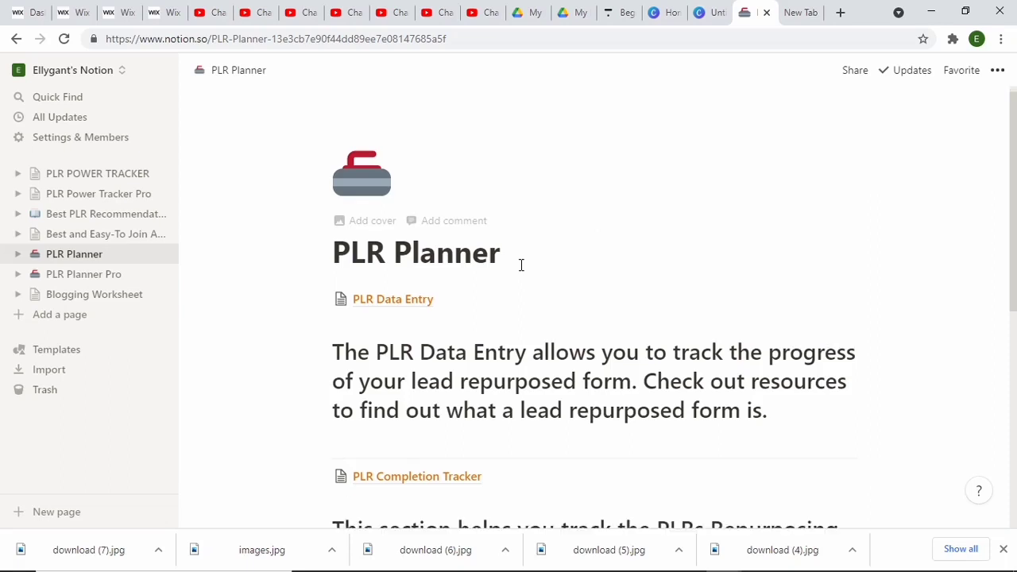
Step: Add a new page to the workspace titled "Productivity", using the "Empty with icon" layout
click(71, 318)
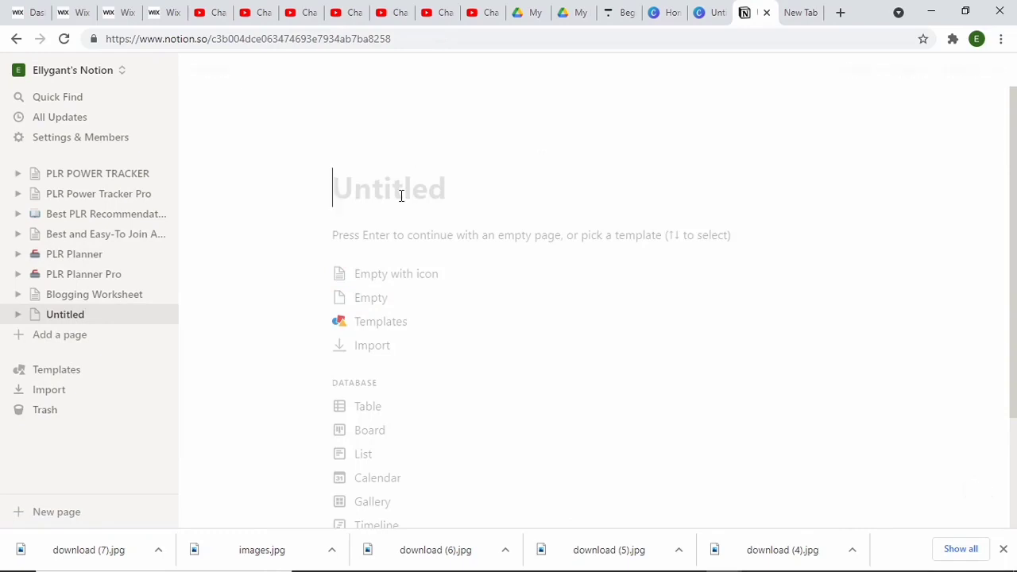
text(Productivity)
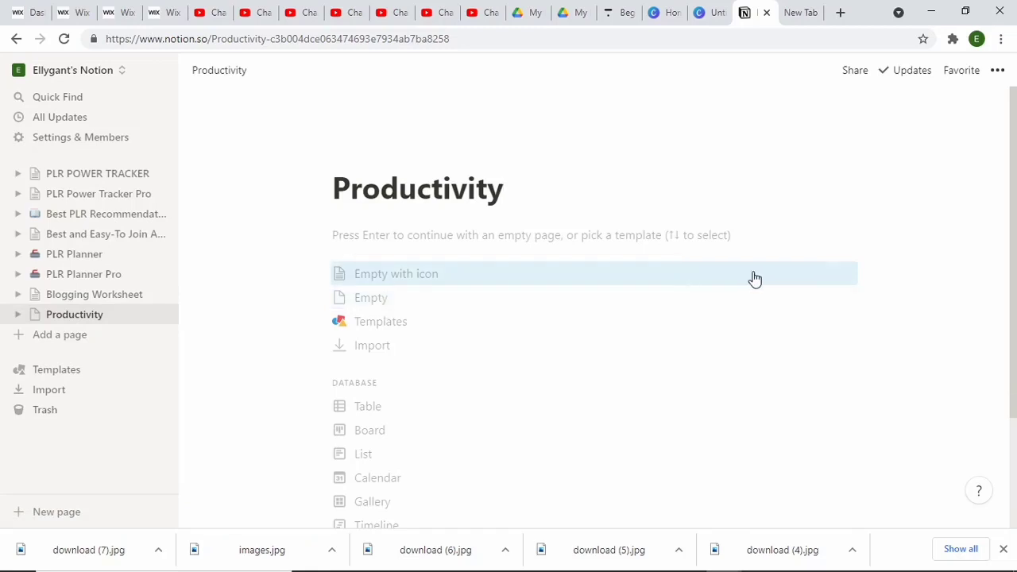
scroll(755, 279, up, 3)
scroll(499, 296, down, 3)
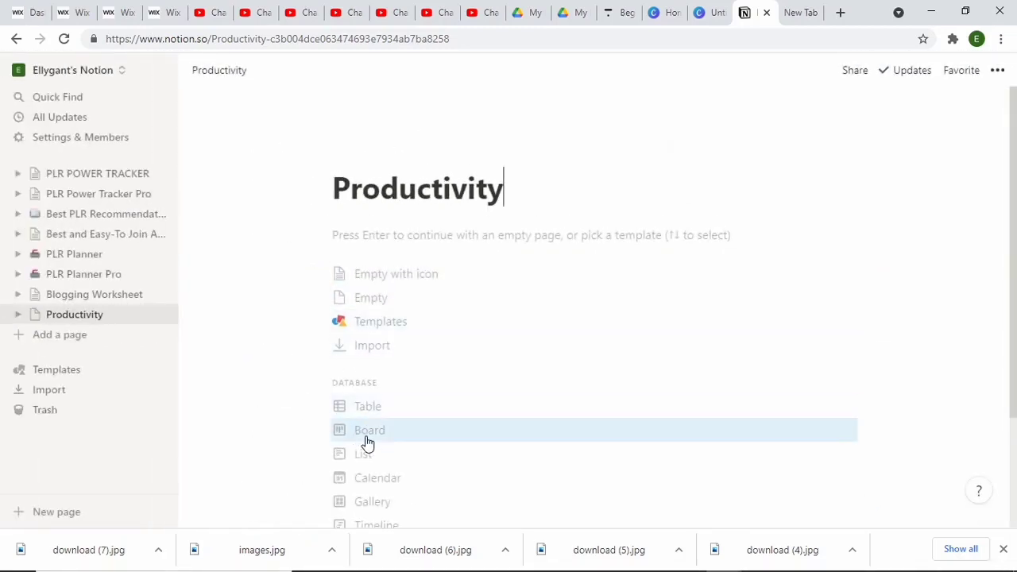
click(395, 275)
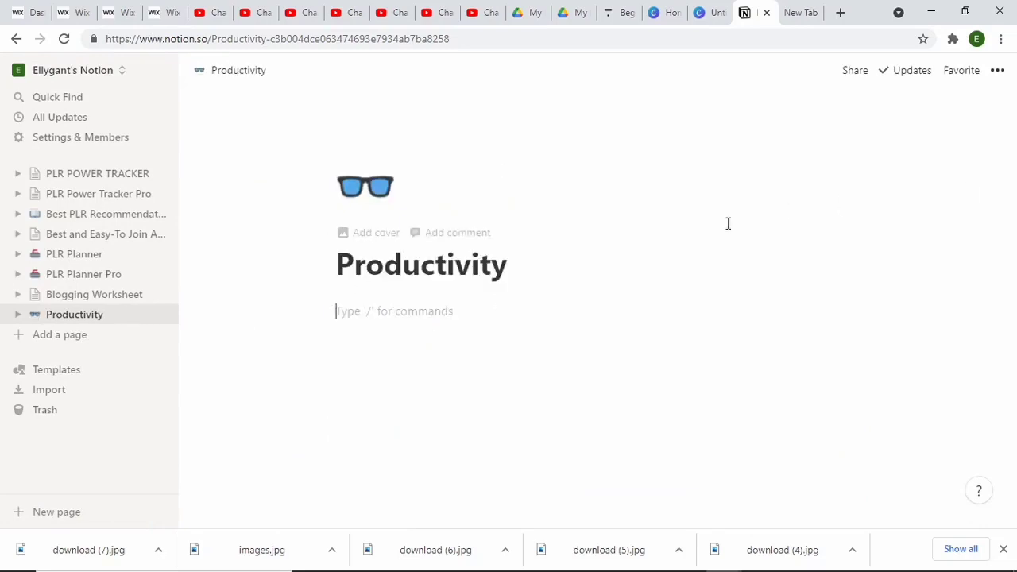
Step: Examine the block types that can be inserted into the Productivity page, from basic blocks to full-page databases
click(311, 311)
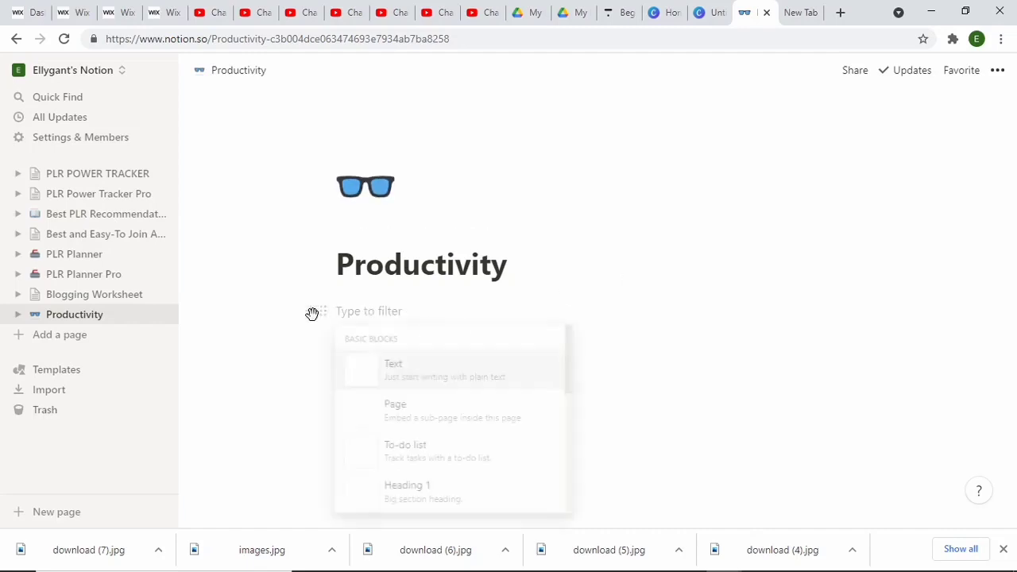
scroll(569, 371, down, 10)
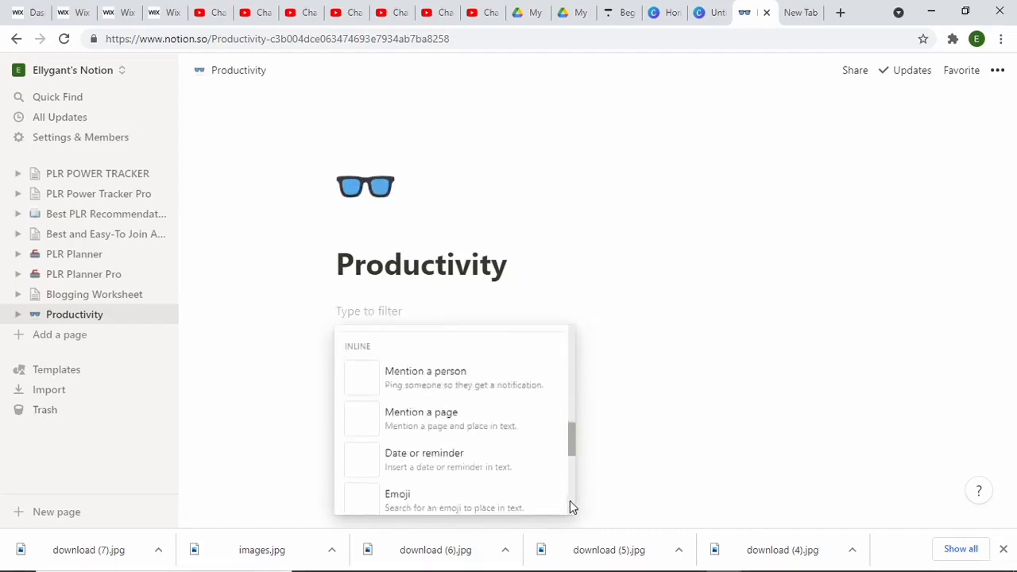
scroll(581, 406, up, 10)
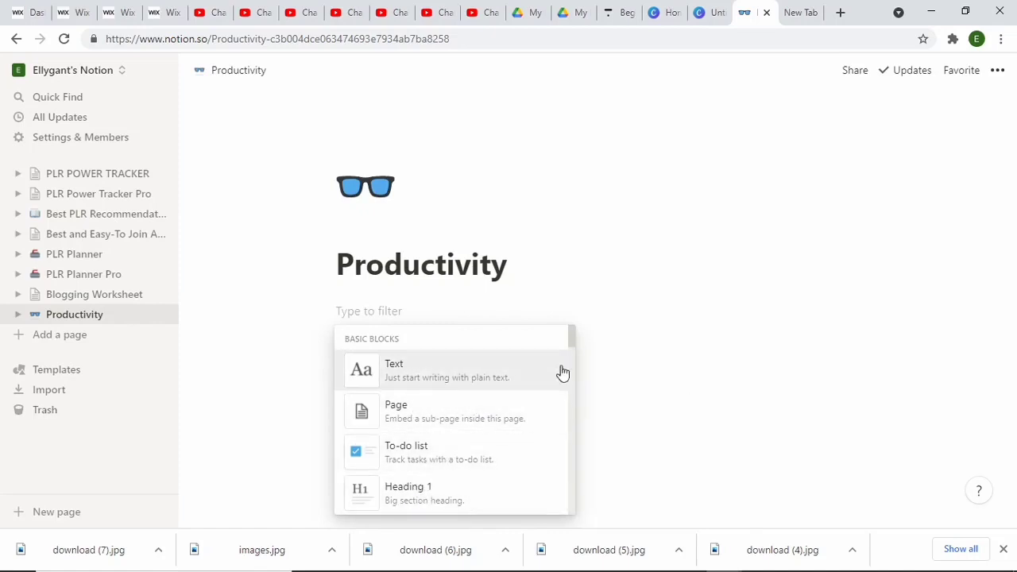
drag(575, 350, 585, 480)
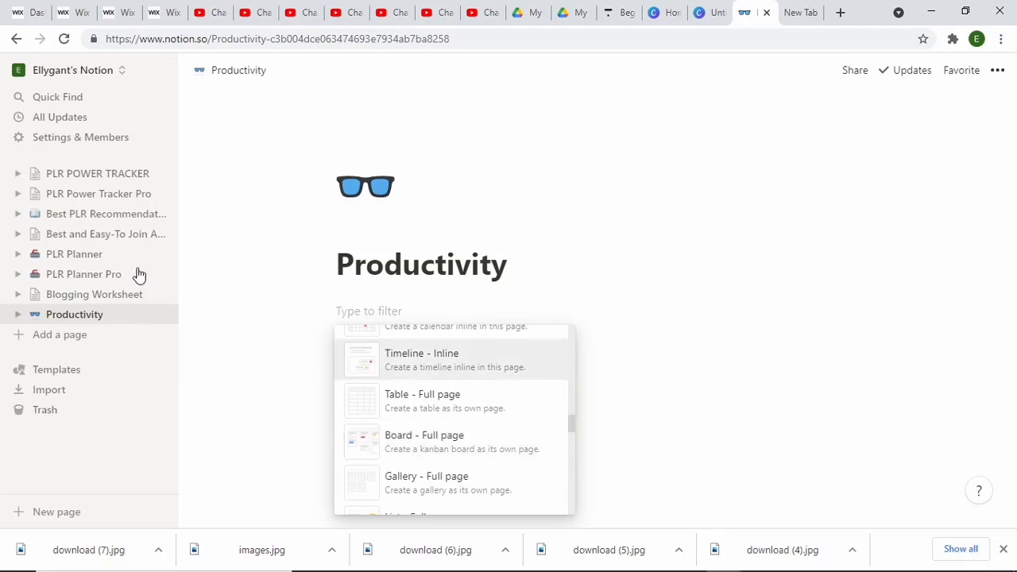
Step: Open the PLR Planner Pro page
click(108, 284)
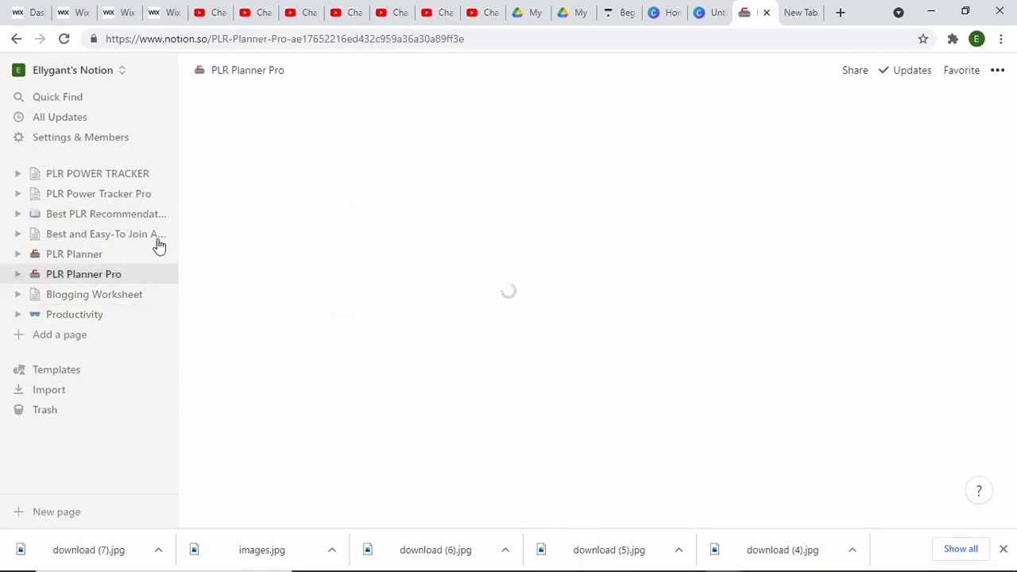
Step: View the PLR Planner page, return to PLR Planner Pro, and look through its page options
click(97, 254)
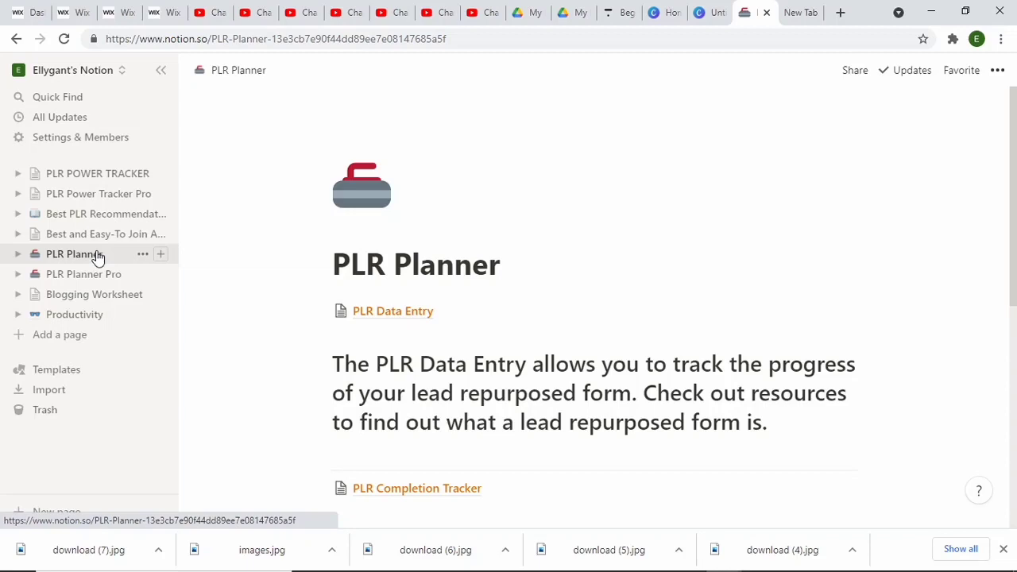
click(104, 283)
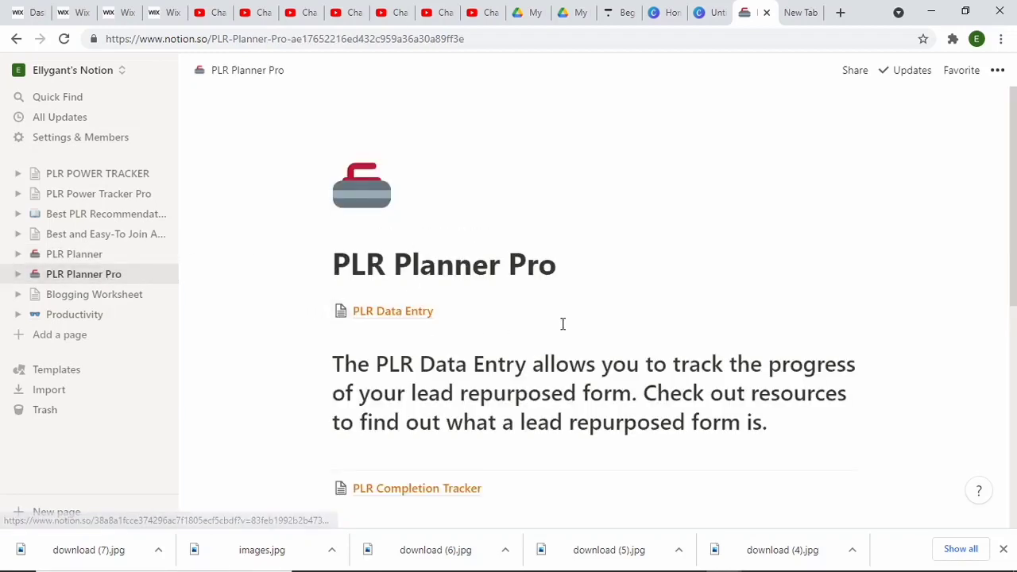
click(998, 71)
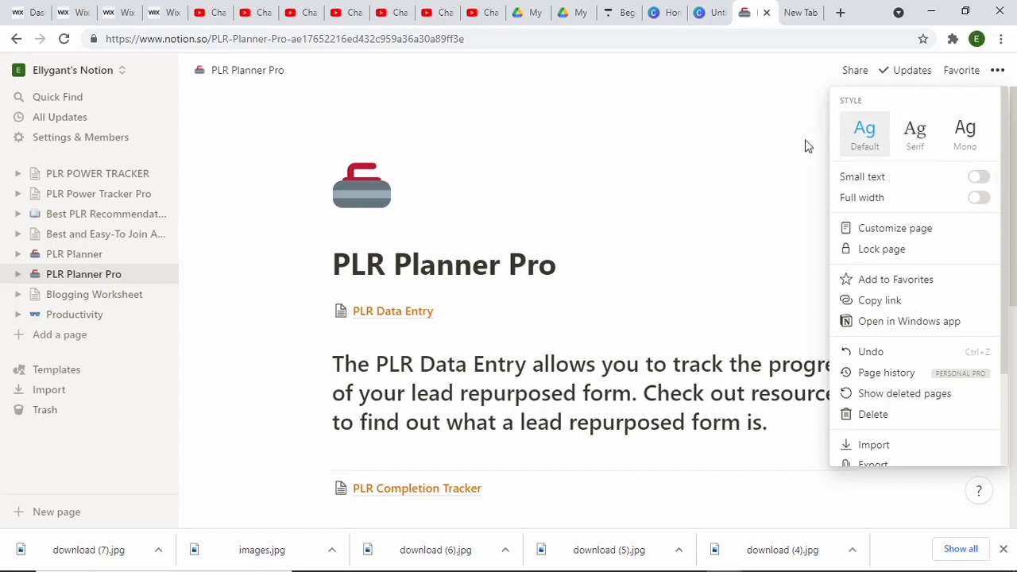
click(749, 134)
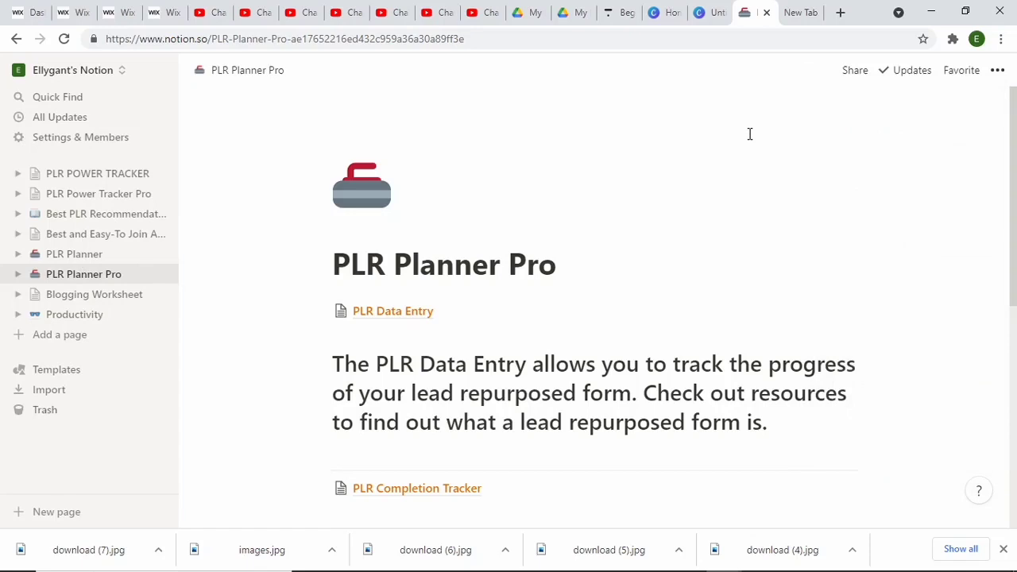
Step: Open the PLR Planner page and review its web sharing settings, including the link options for editing, comments and duplicating as a template
click(73, 256)
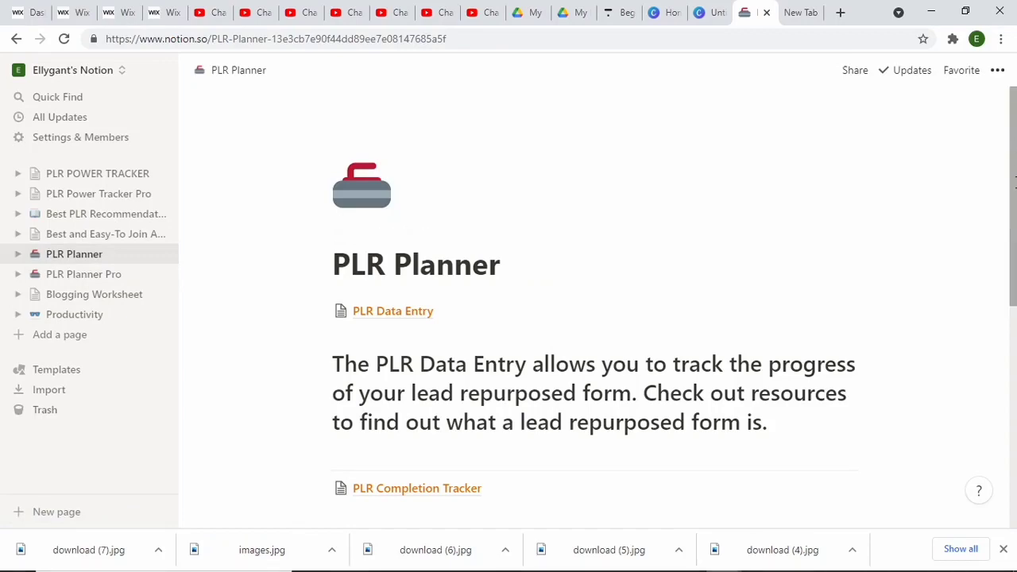
scroll(984, 161, down, 5)
scroll(979, 161, up, 5)
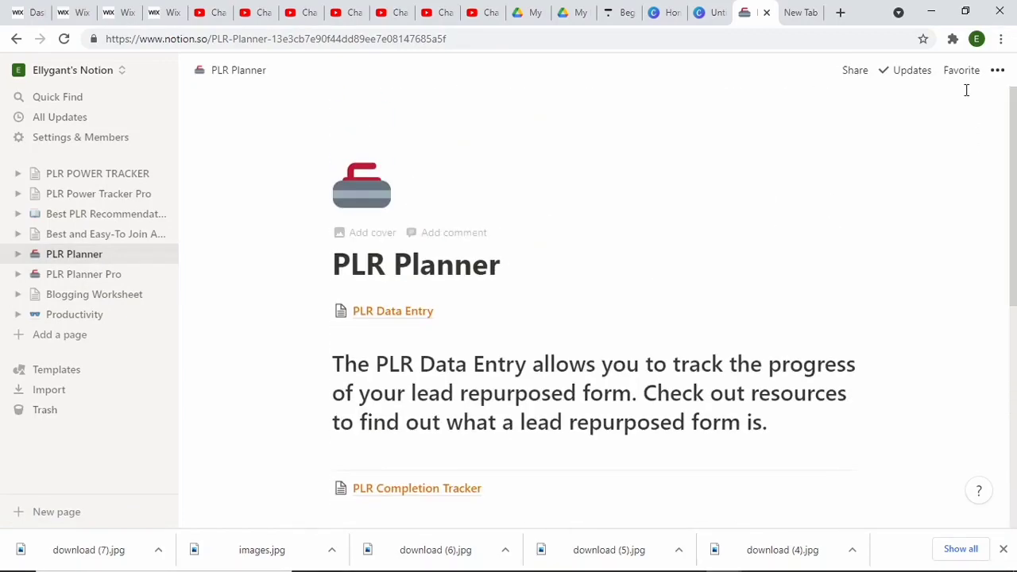
click(854, 70)
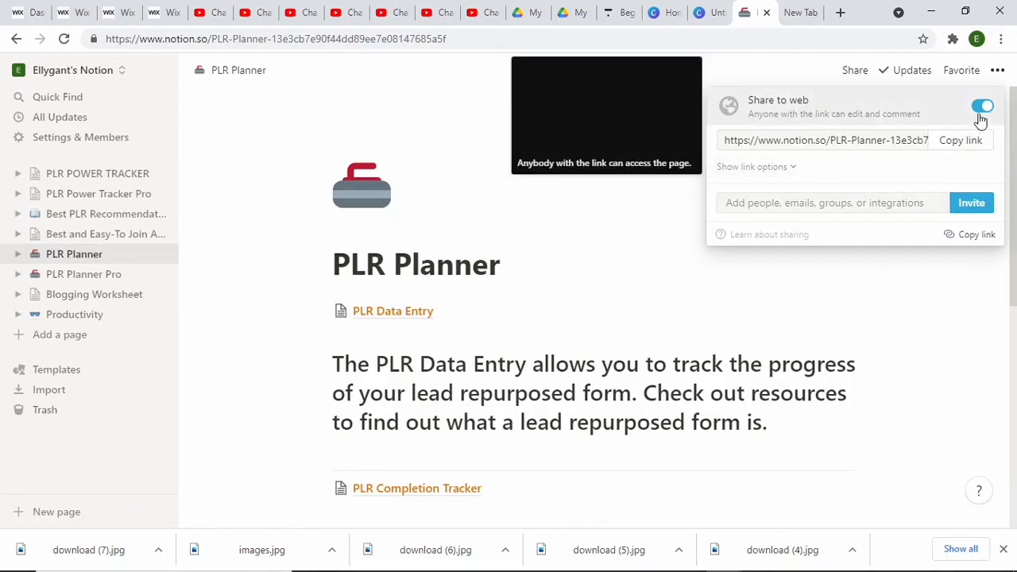
click(789, 168)
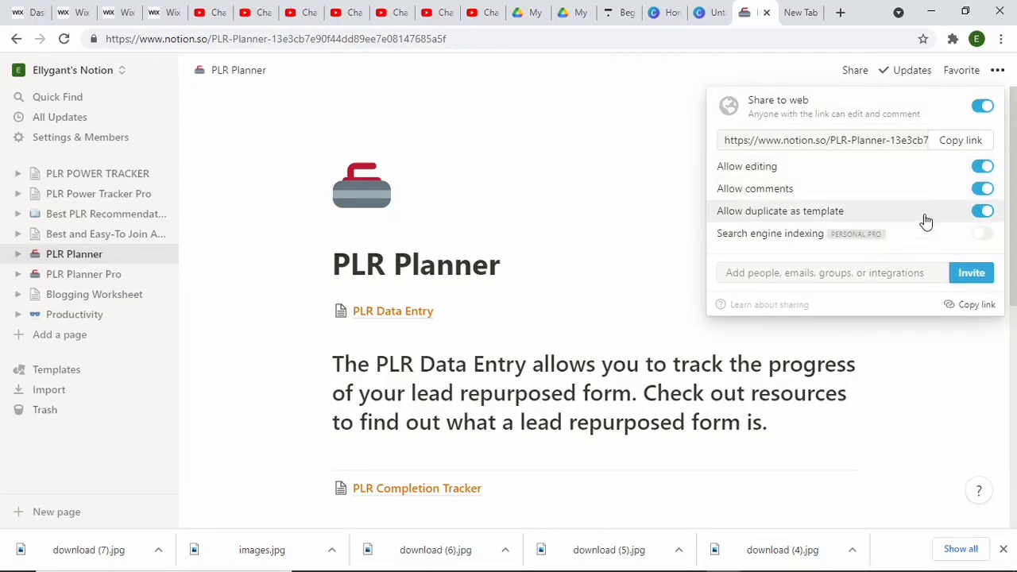
Step: Open the PLR Planner Pro page from the workspace page list
click(87, 282)
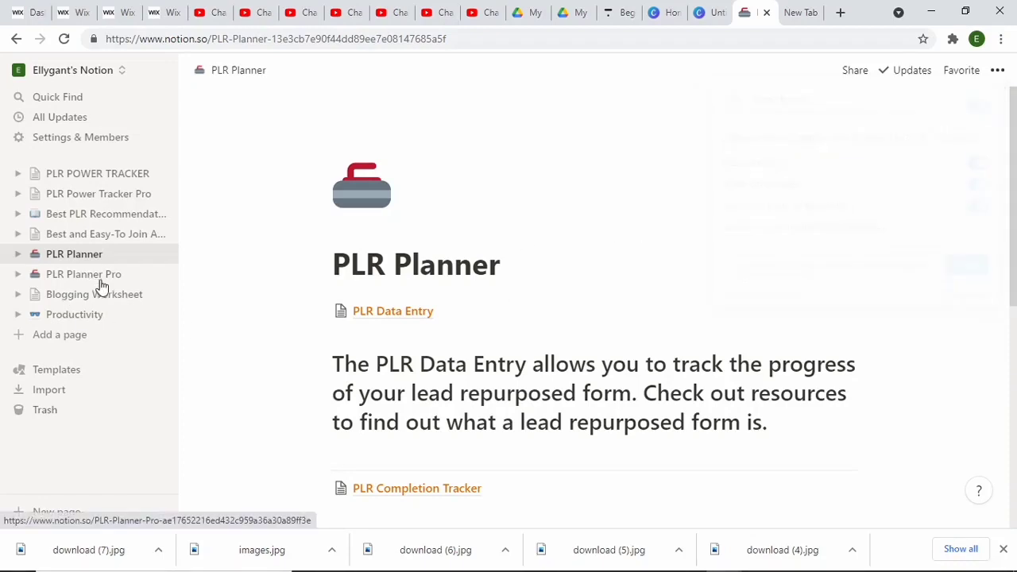
click(100, 280)
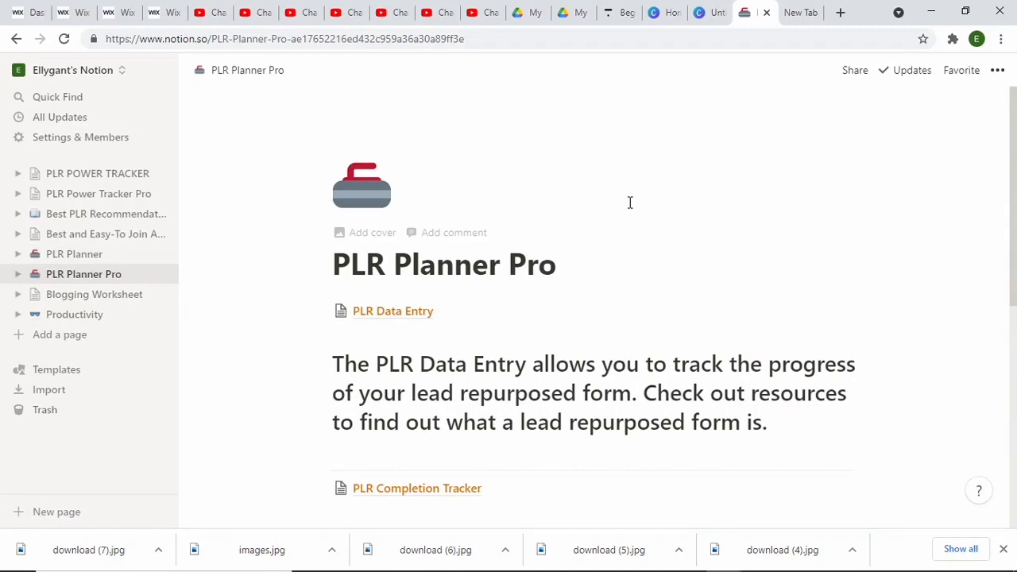
click(34, 315)
click(378, 442)
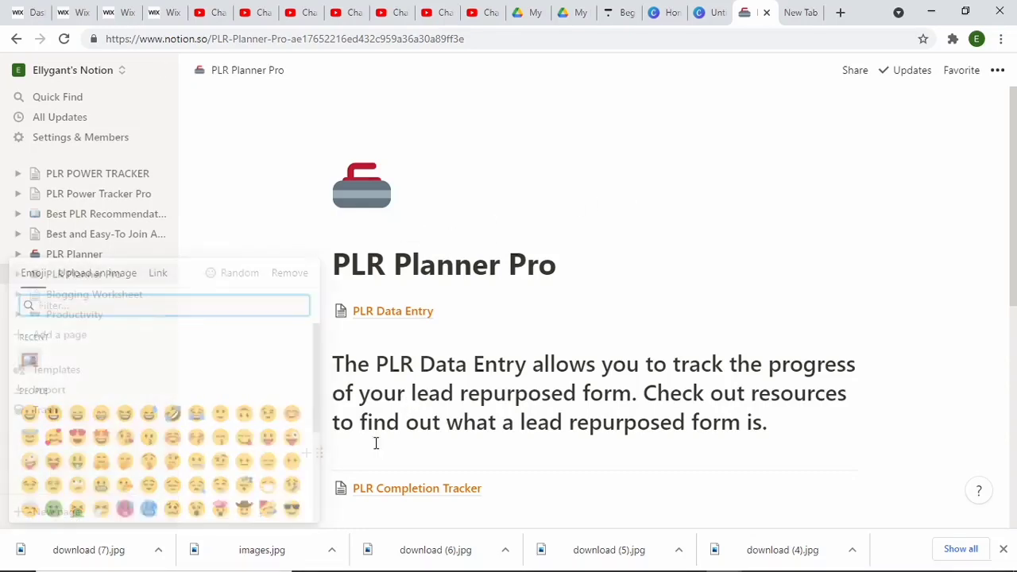
Step: Open the Productivity page, glance at the PDF planner in Edge, and return to Notion in Chrome
click(91, 315)
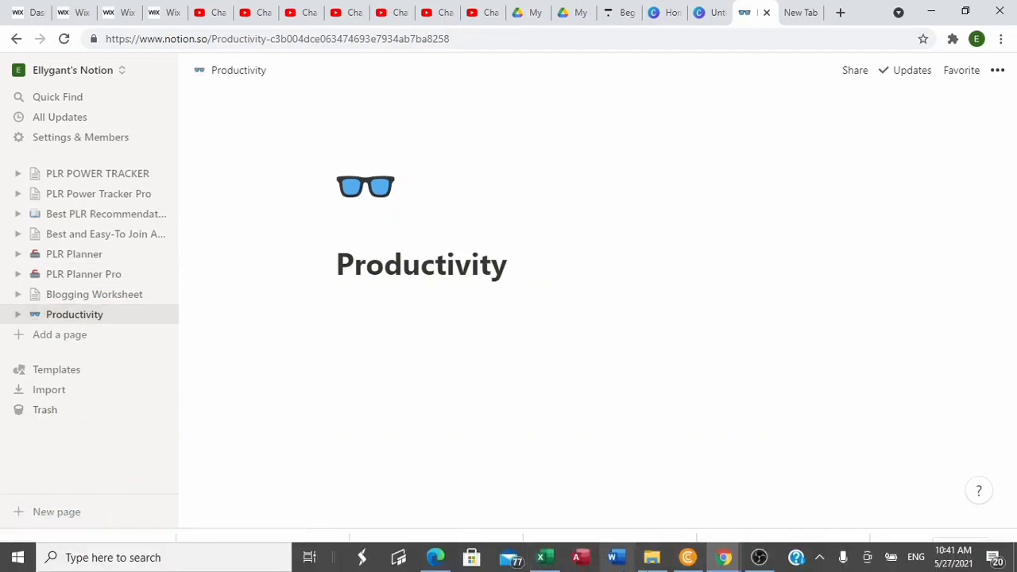
click(433, 563)
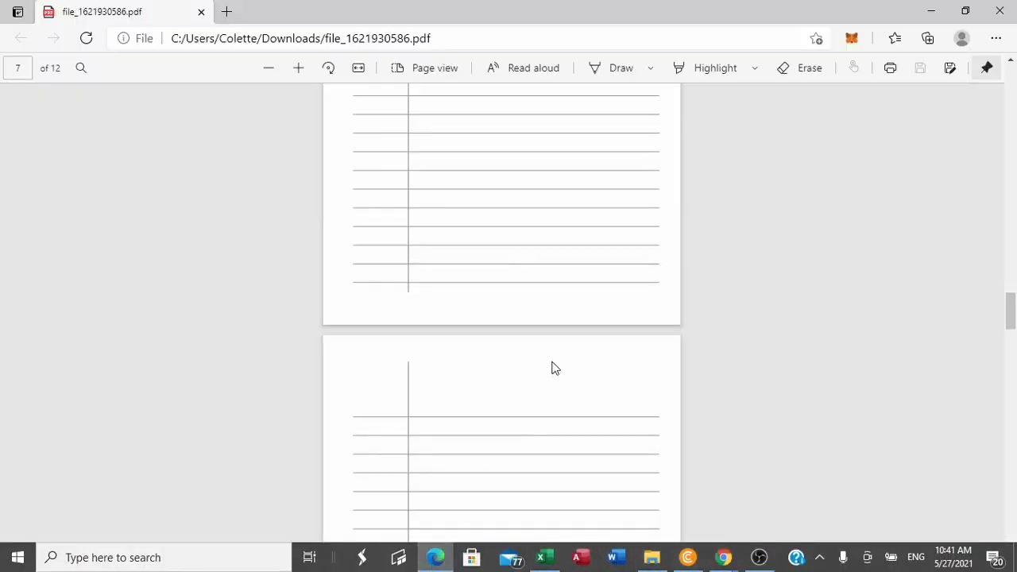
click(932, 11)
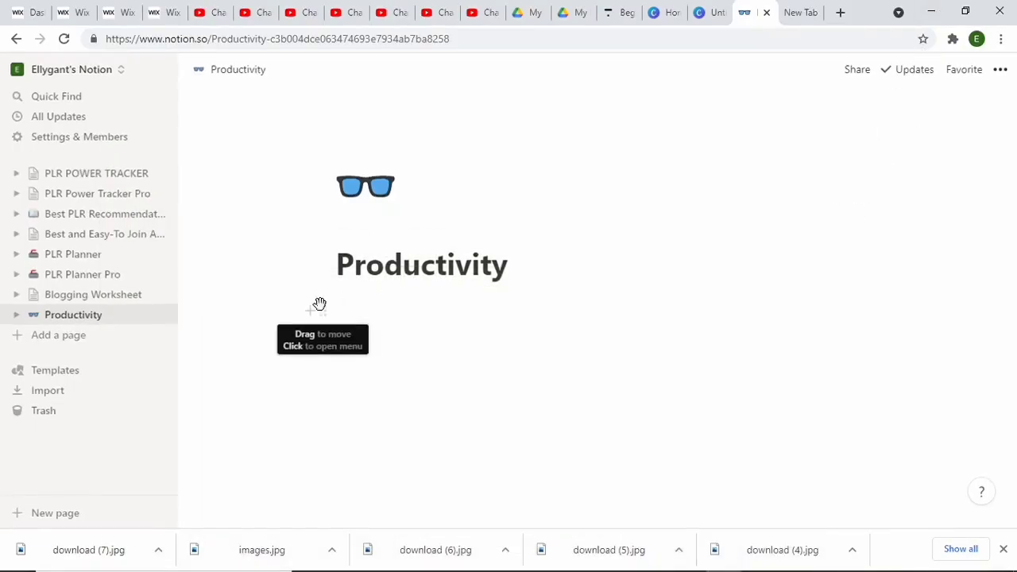
Step: Insert a to-do list block beneath the Productivity page title
click(307, 312)
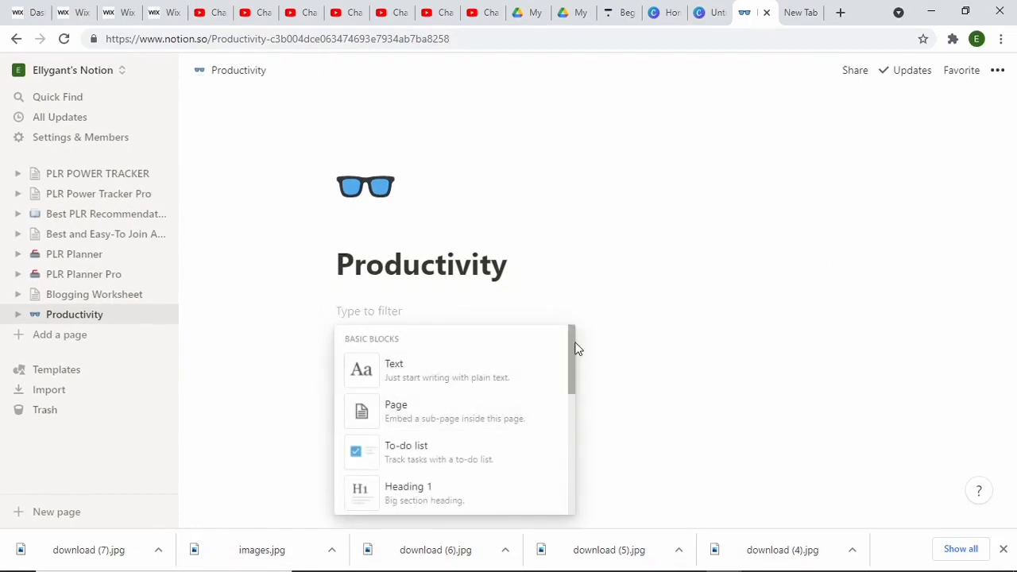
drag(572, 347, 572, 524)
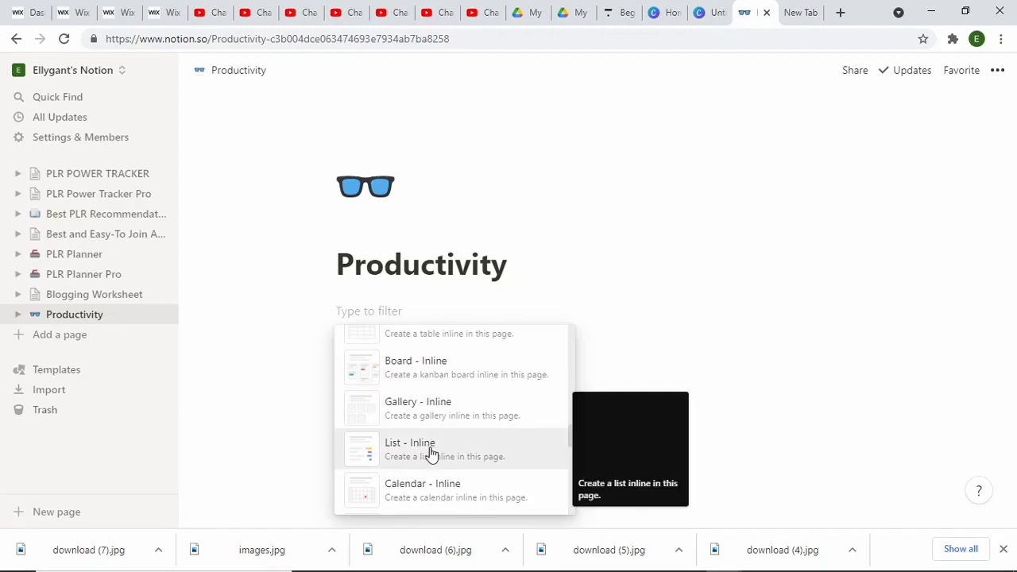
drag(572, 435, 575, 350)
click(412, 420)
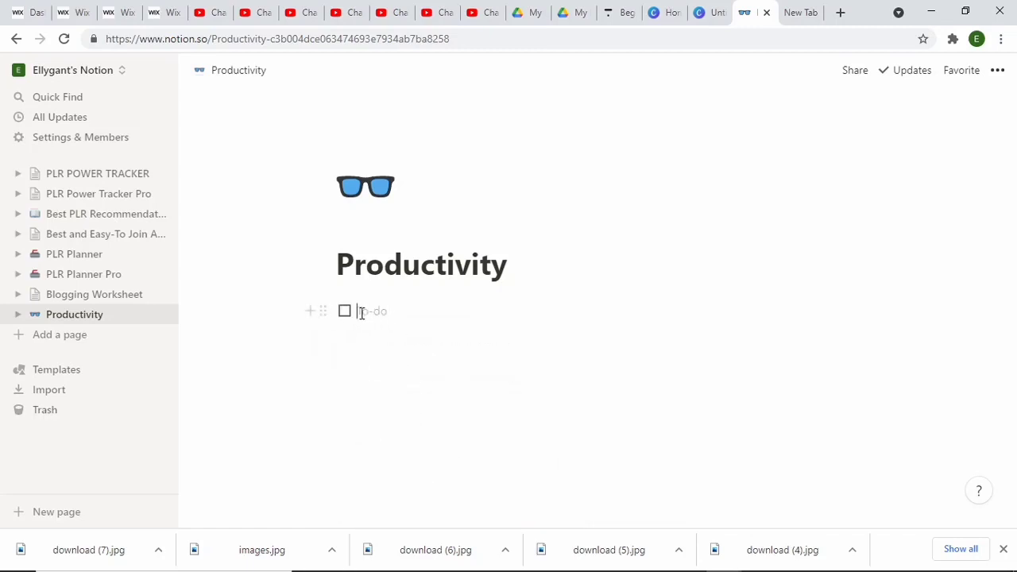
Step: Add an empty text block below the to-do item on the Productivity page
click(310, 310)
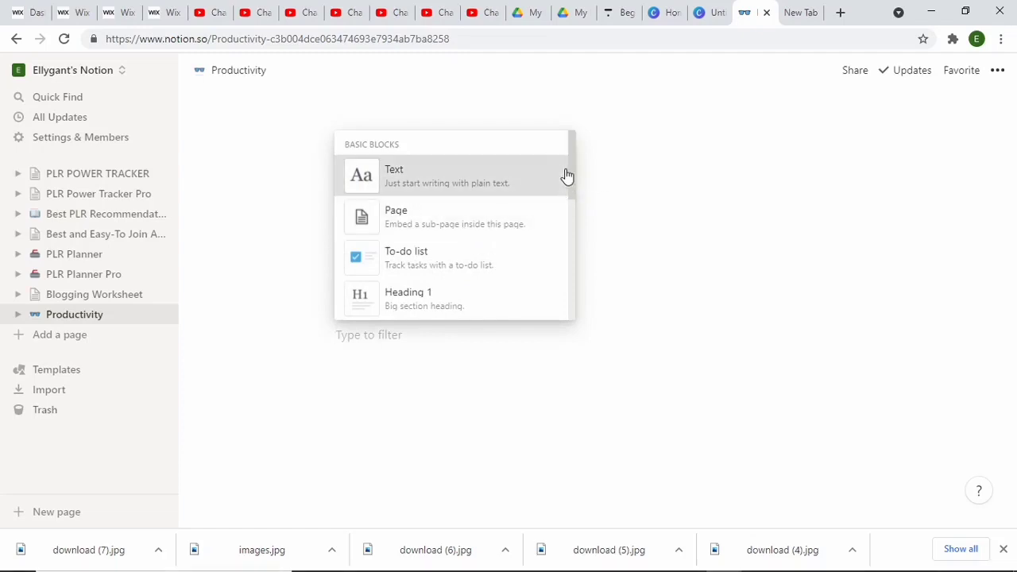
click(520, 172)
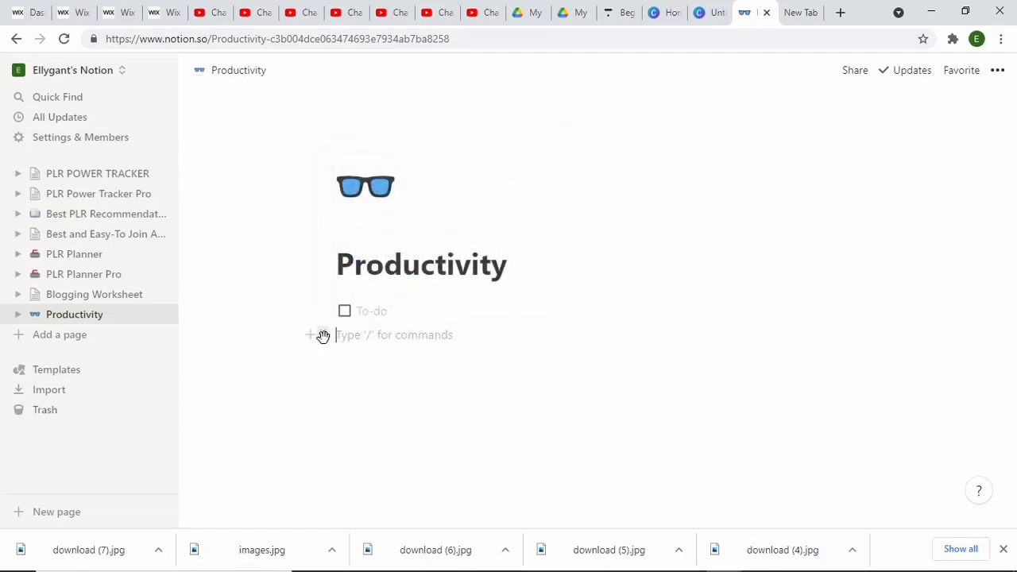
click(311, 335)
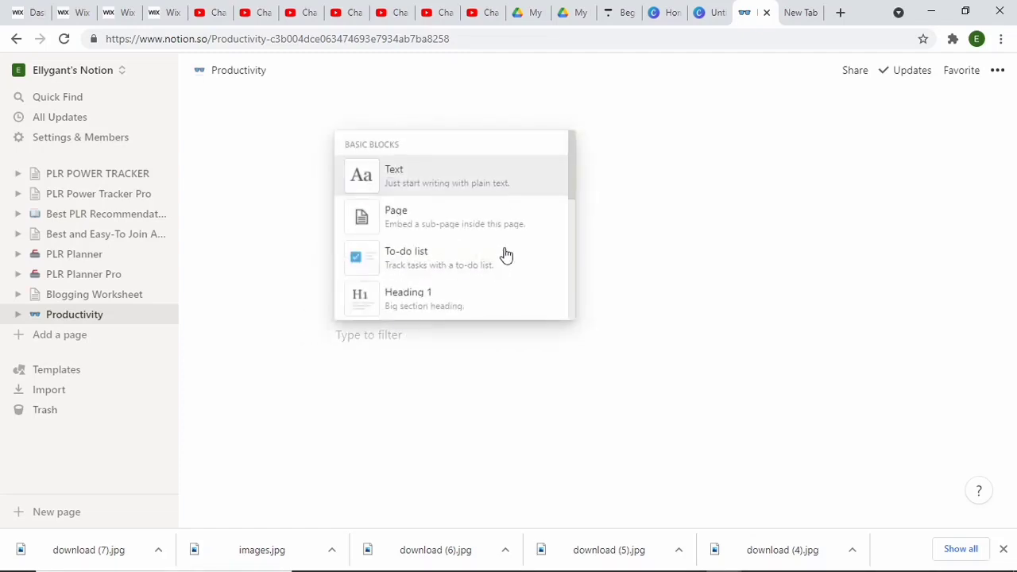
click(576, 188)
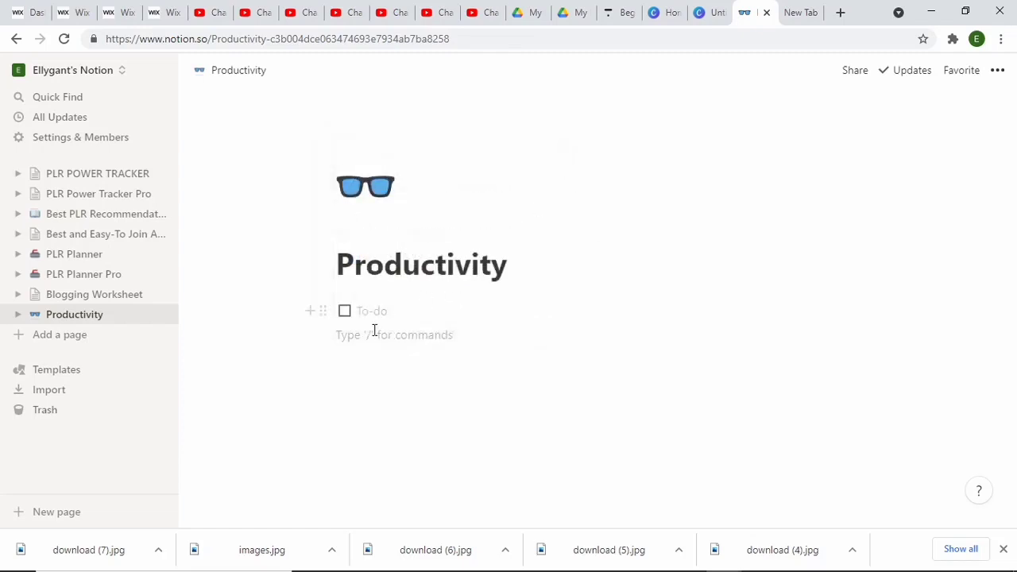
Step: Insert a "Table - Full page" database below the to-do item on the Productivity page
click(312, 335)
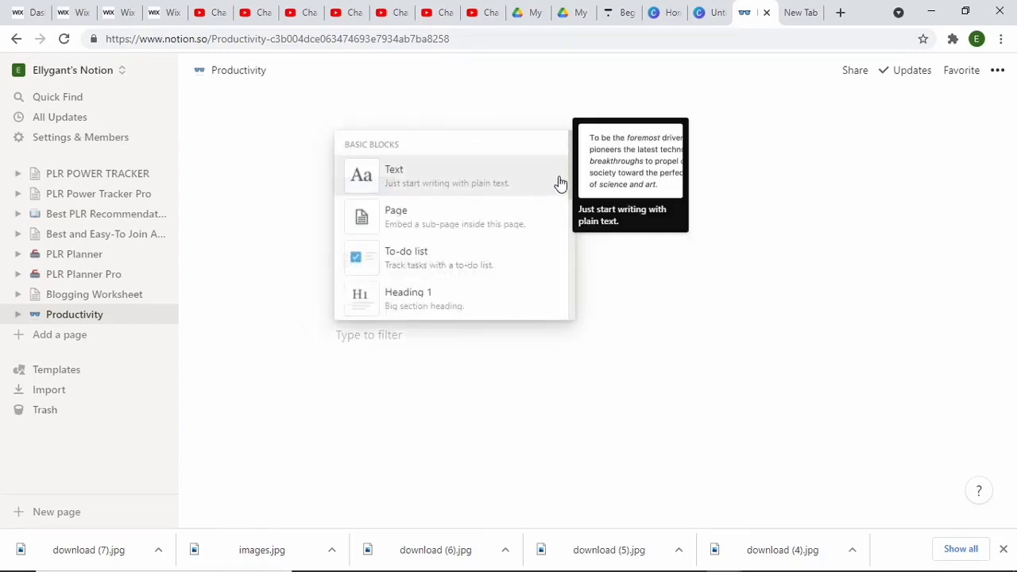
scroll(575, 265, down, 5)
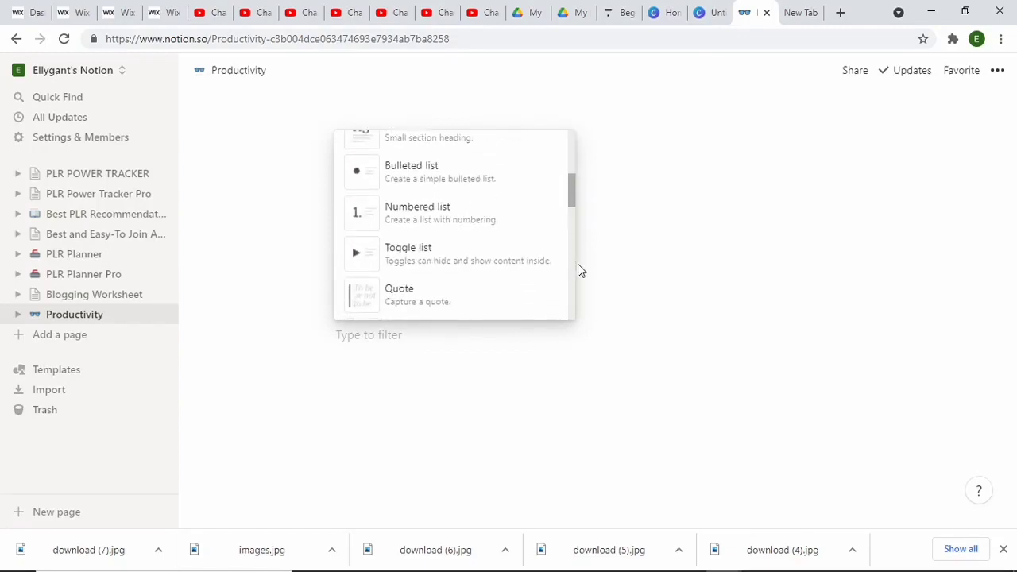
scroll(577, 292, down, 2)
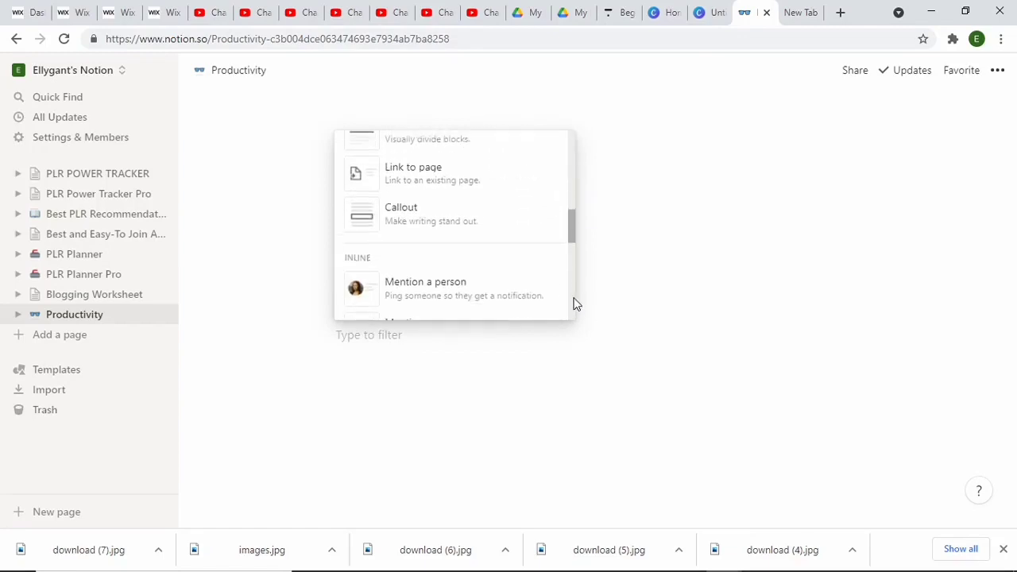
scroll(577, 282, down, 5)
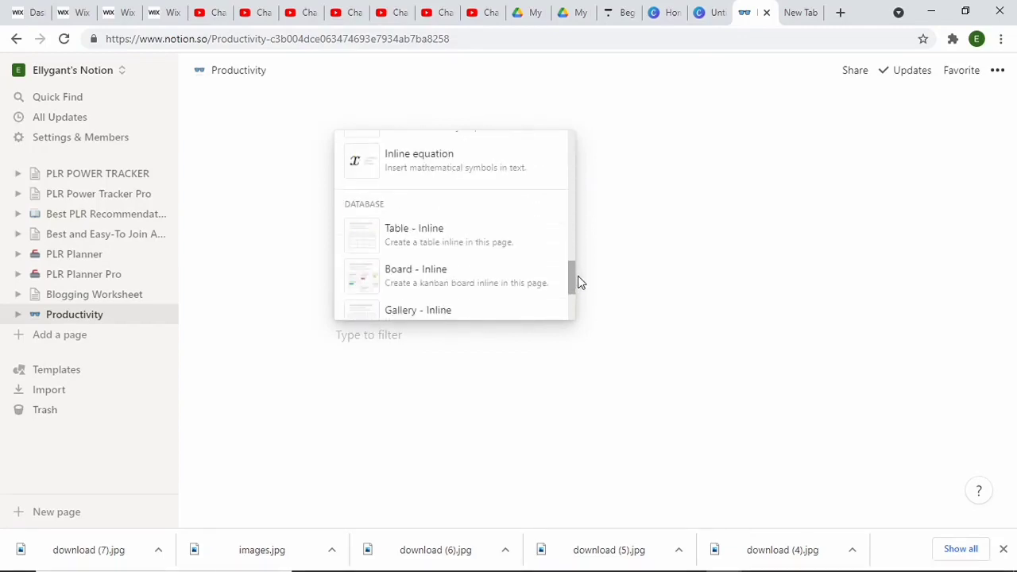
scroll(578, 294, down, 5)
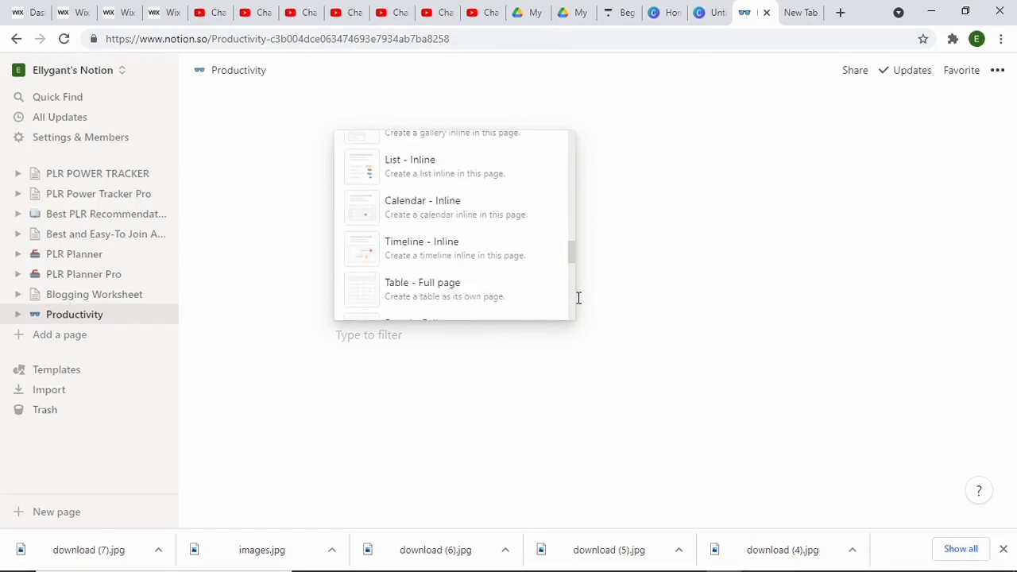
click(464, 298)
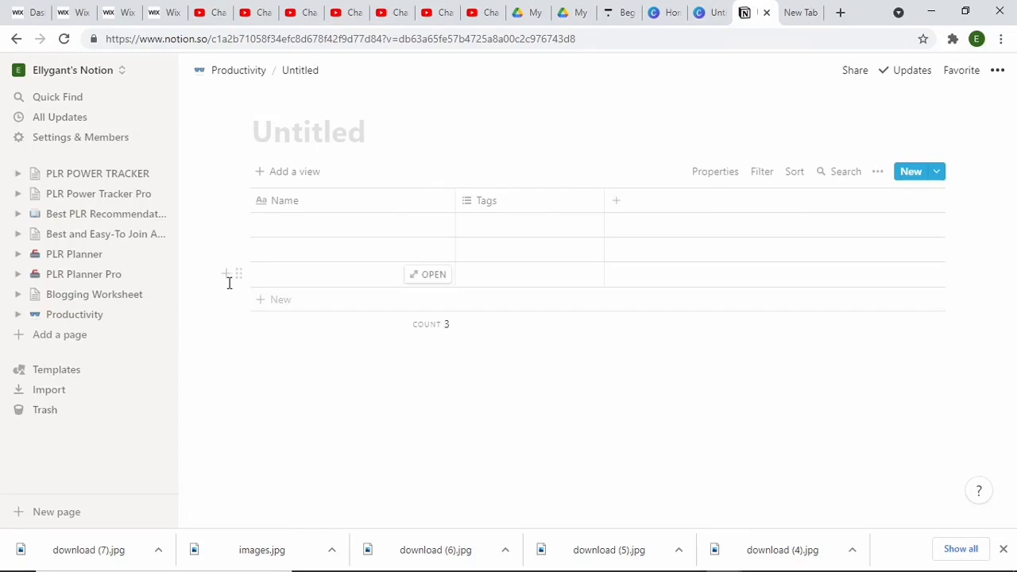
Step: Add three more empty rows below the third row of the untitled table
click(225, 275)
click(225, 275)
click(225, 275)
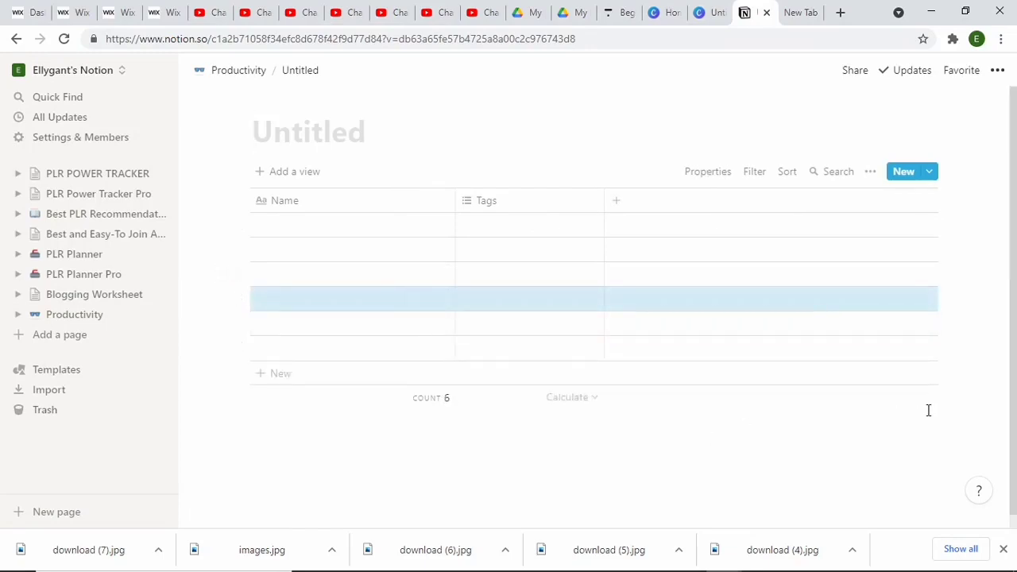
Step: Open the untitled table's export settings, review the available formats, and set the export format to PDF
click(997, 73)
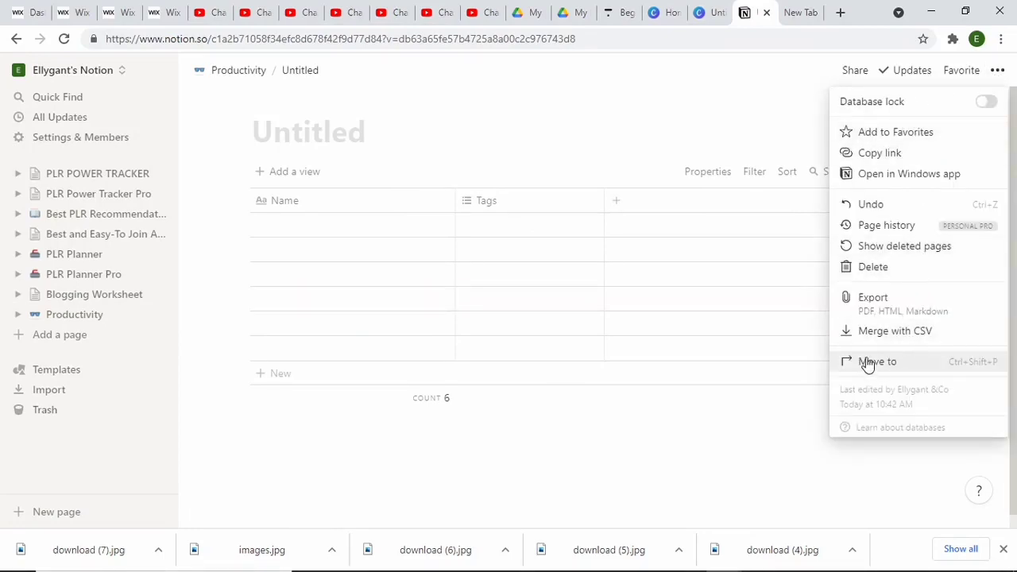
click(921, 310)
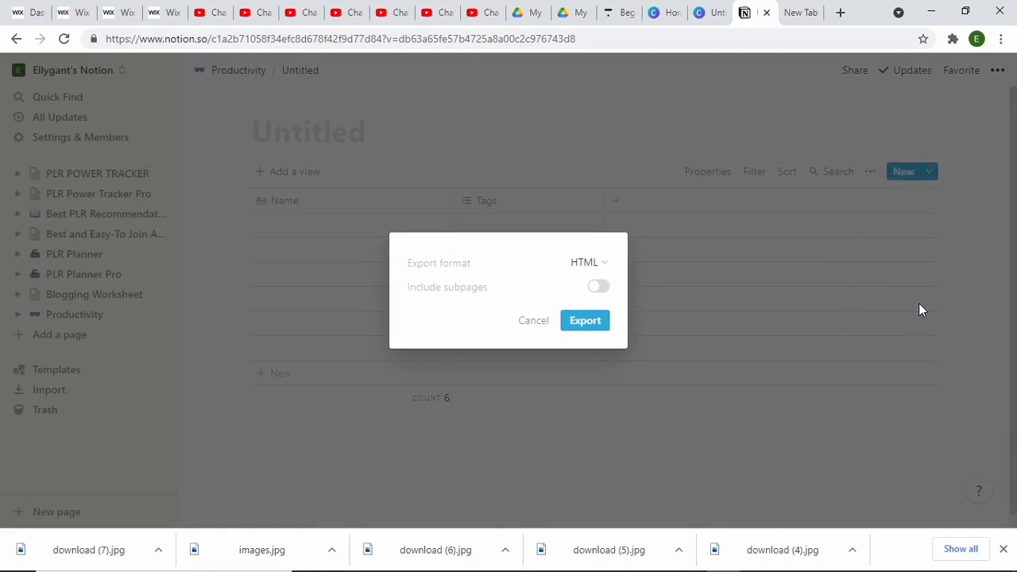
click(601, 264)
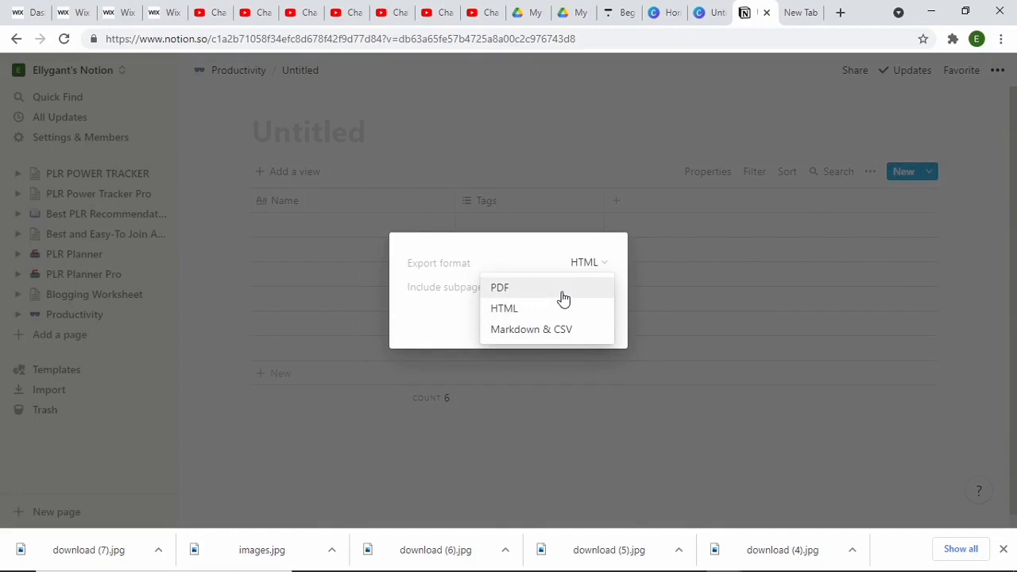
click(553, 372)
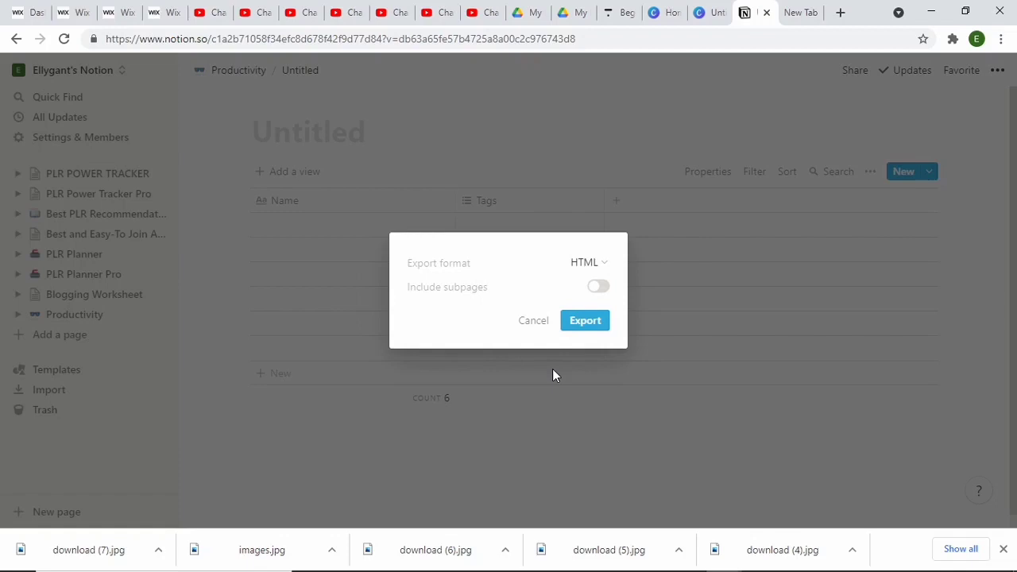
click(598, 269)
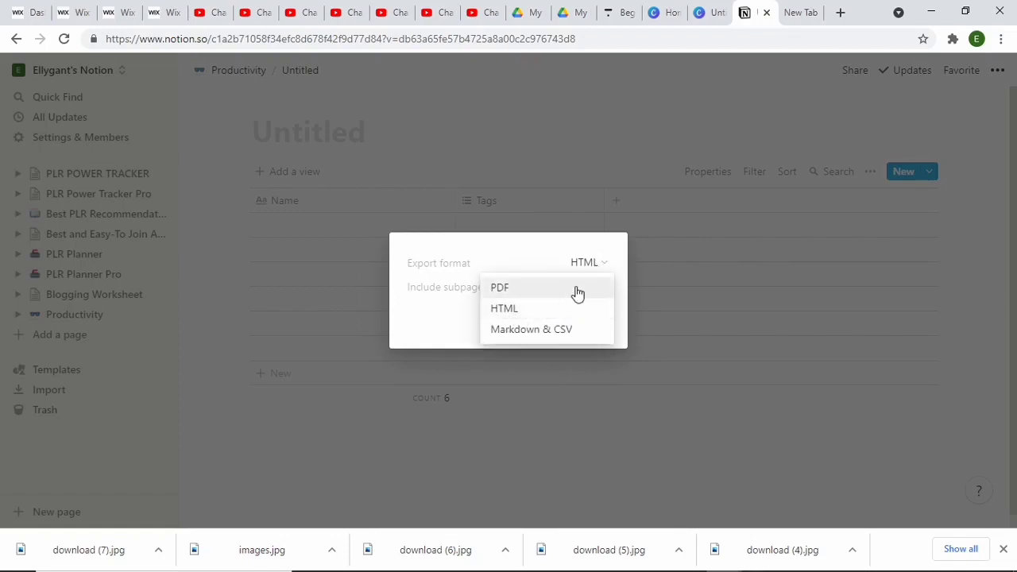
click(556, 266)
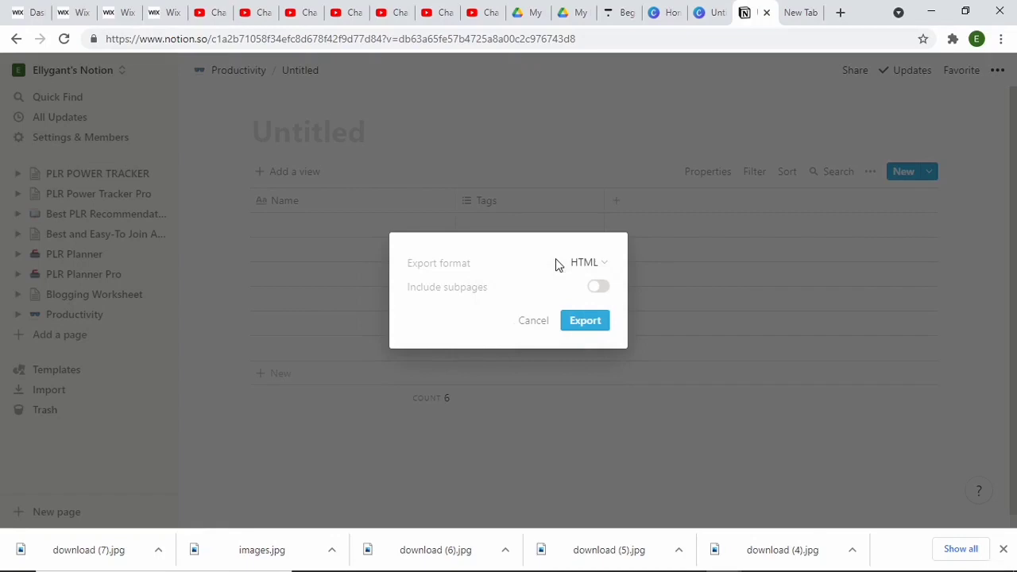
click(597, 288)
click(604, 263)
click(512, 288)
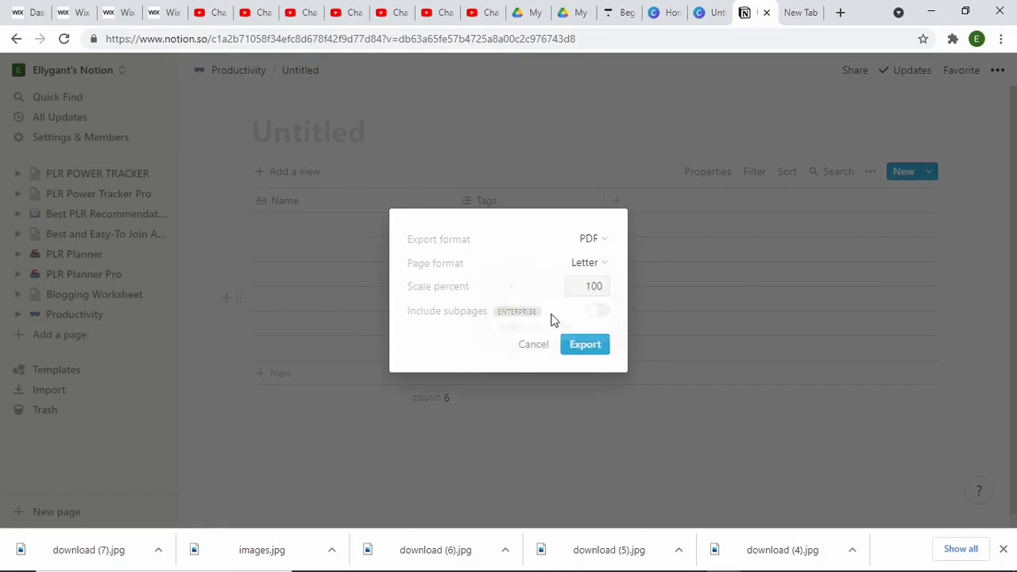
Step: Export the untitled table as a Letter-format PDF at 100 percent scale and check Untitled_Database.pdf, including one of its row links
click(583, 346)
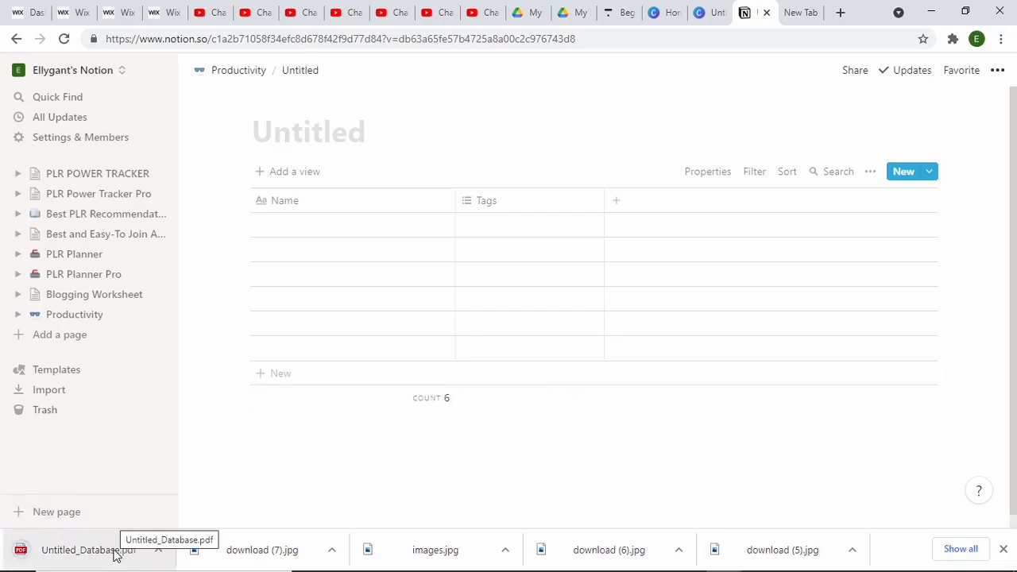
click(115, 554)
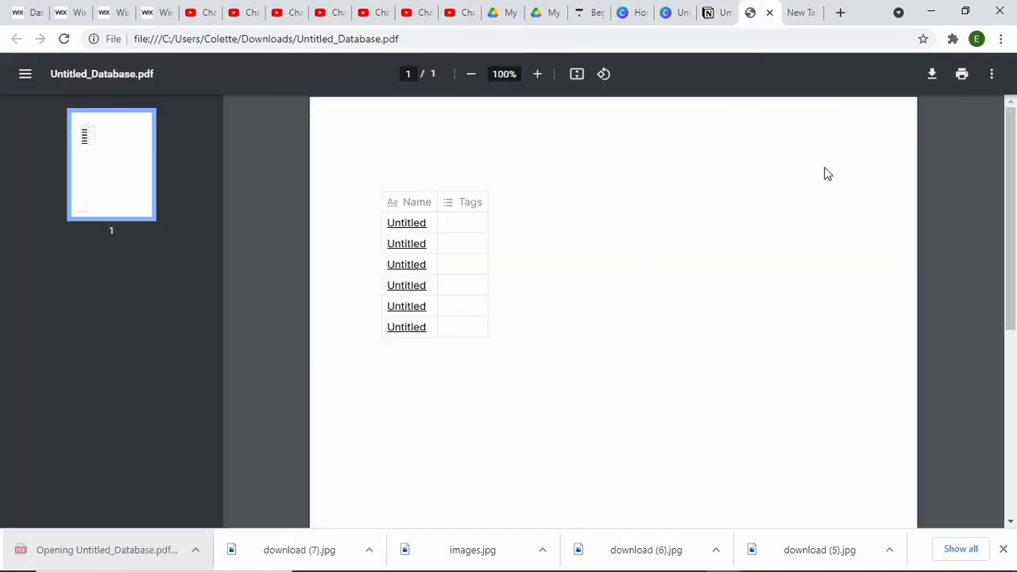
drag(1015, 209, 904, 168)
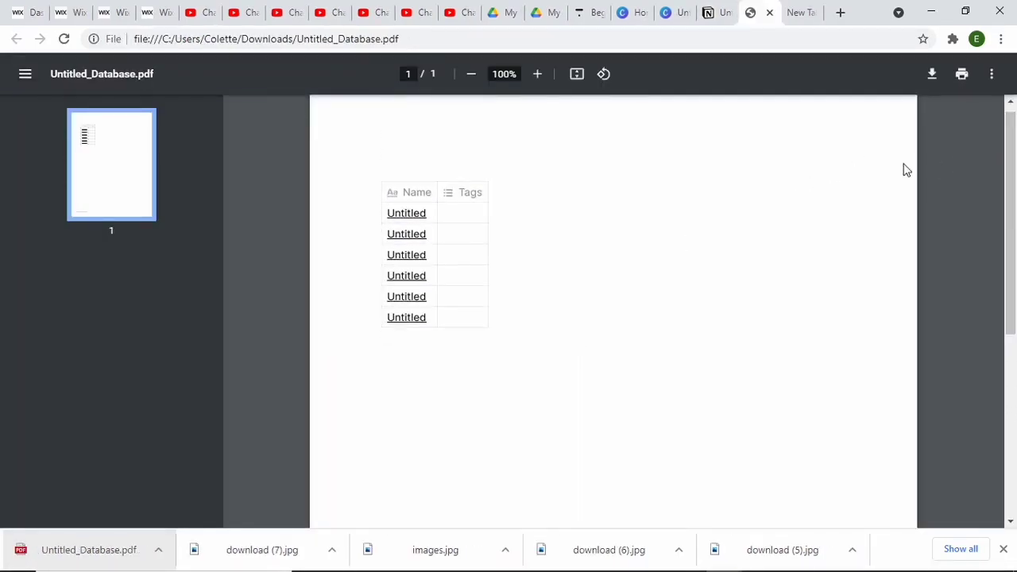
click(424, 223)
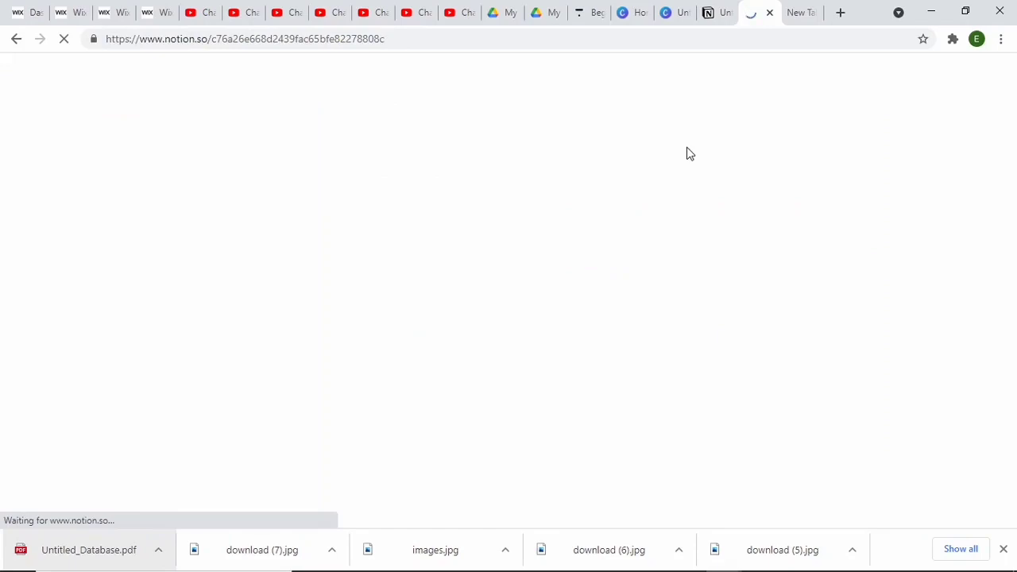
click(771, 15)
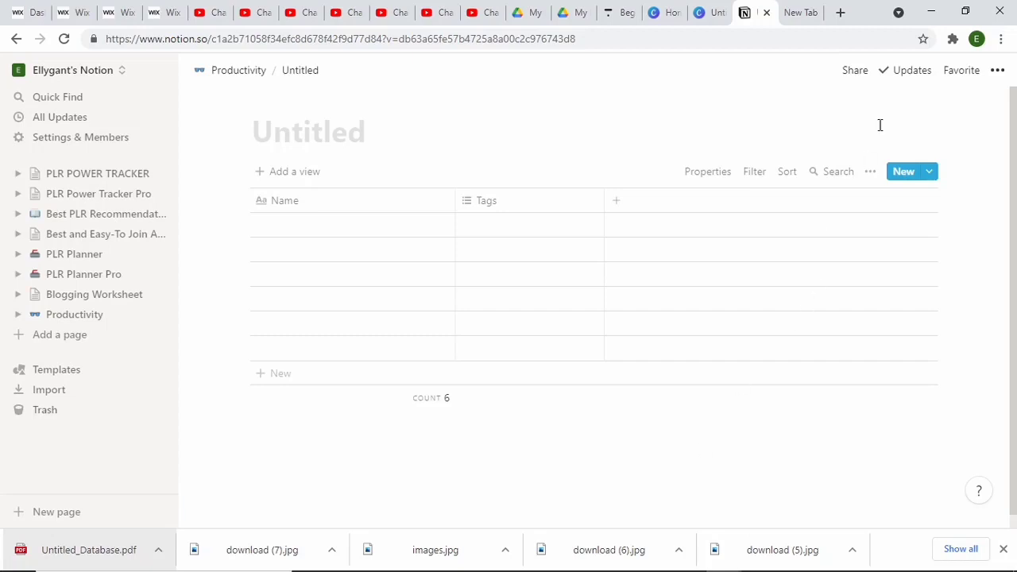
Step: Copy the untitled table's share link from its sharing options
click(851, 70)
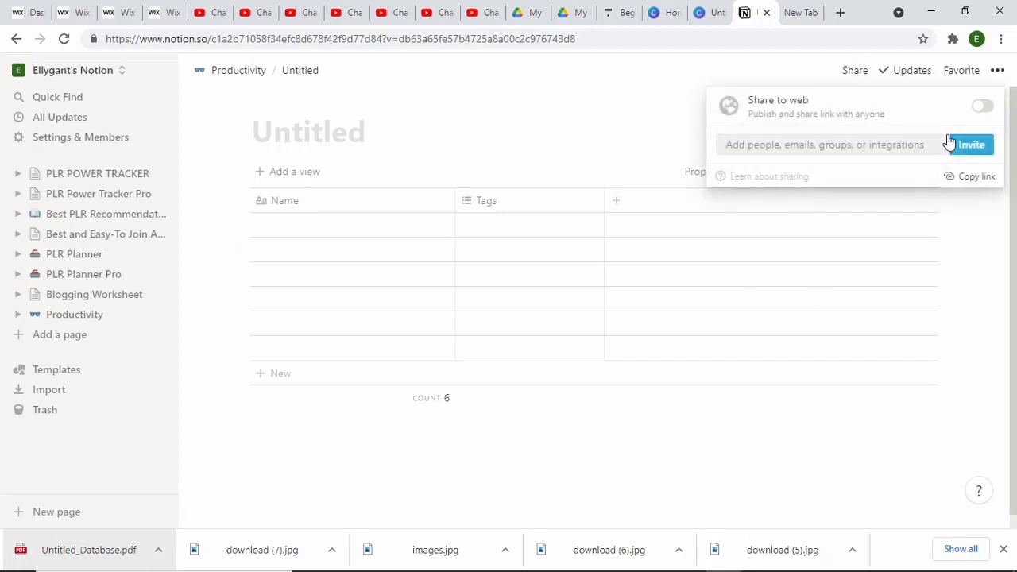
click(971, 176)
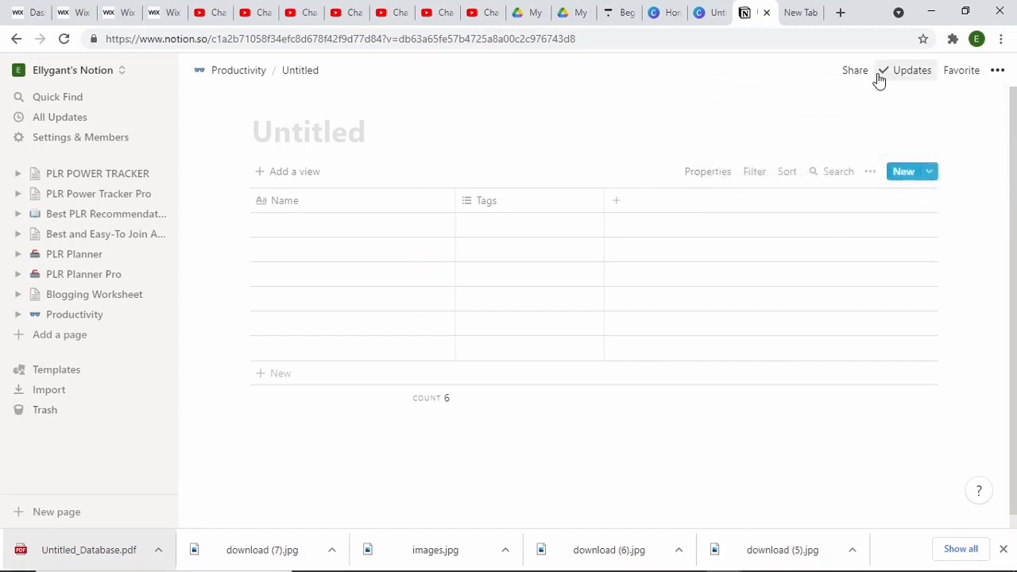
Step: Switch to the empty browser tab, find Google Docs with a web search, and create a blank document there
click(795, 14)
click(798, 36)
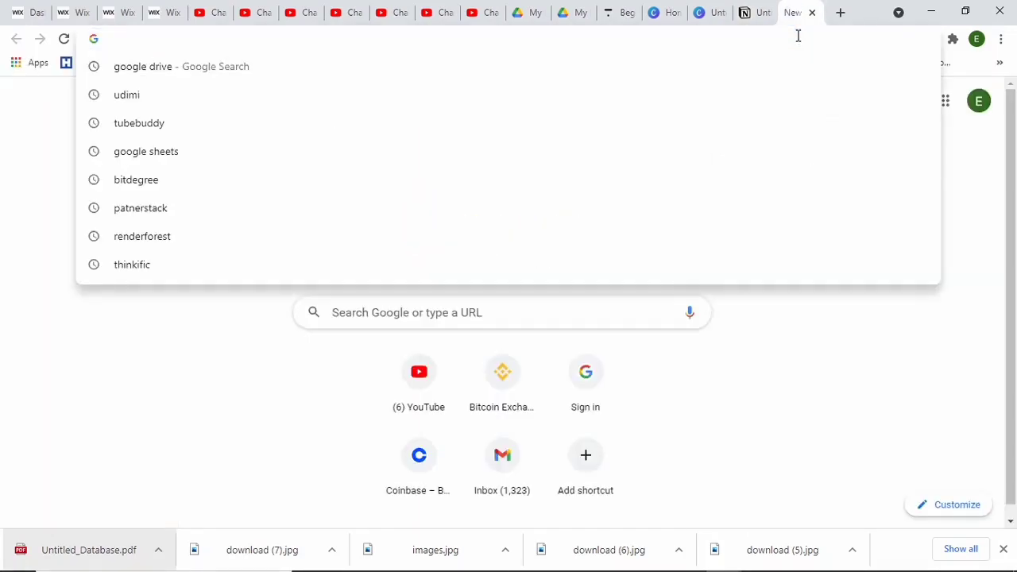
text(google )
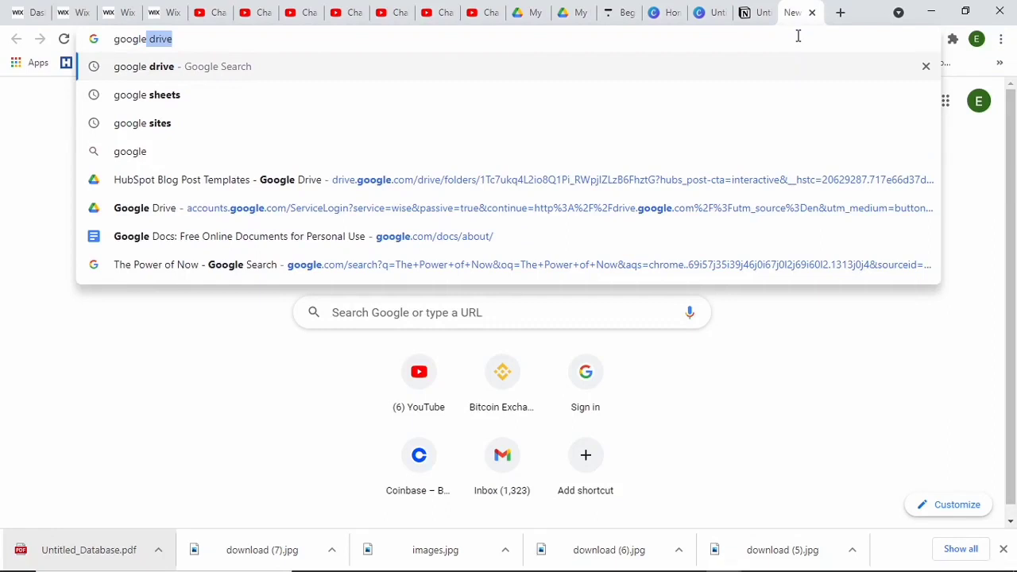
text(docs)
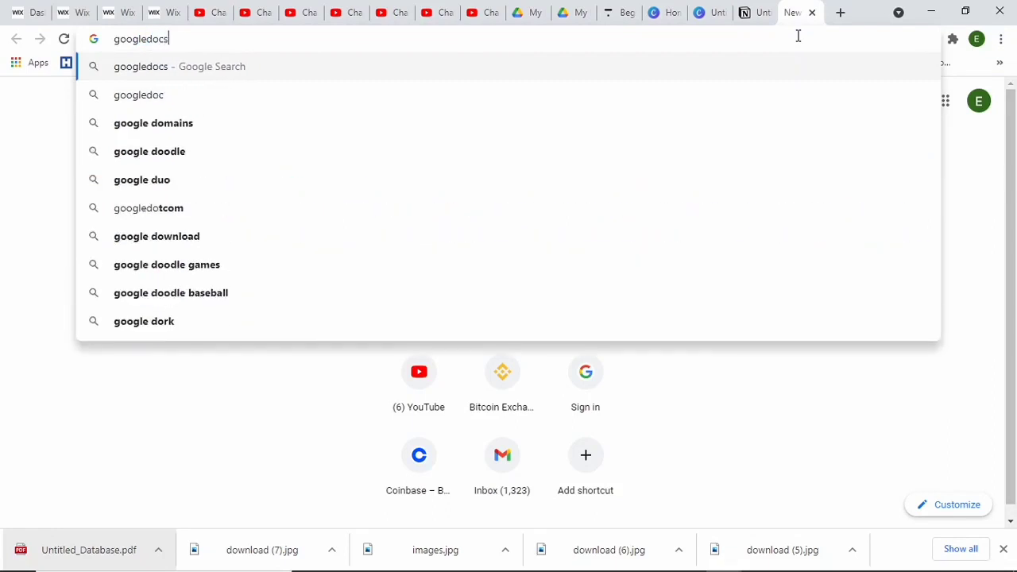
key(Return)
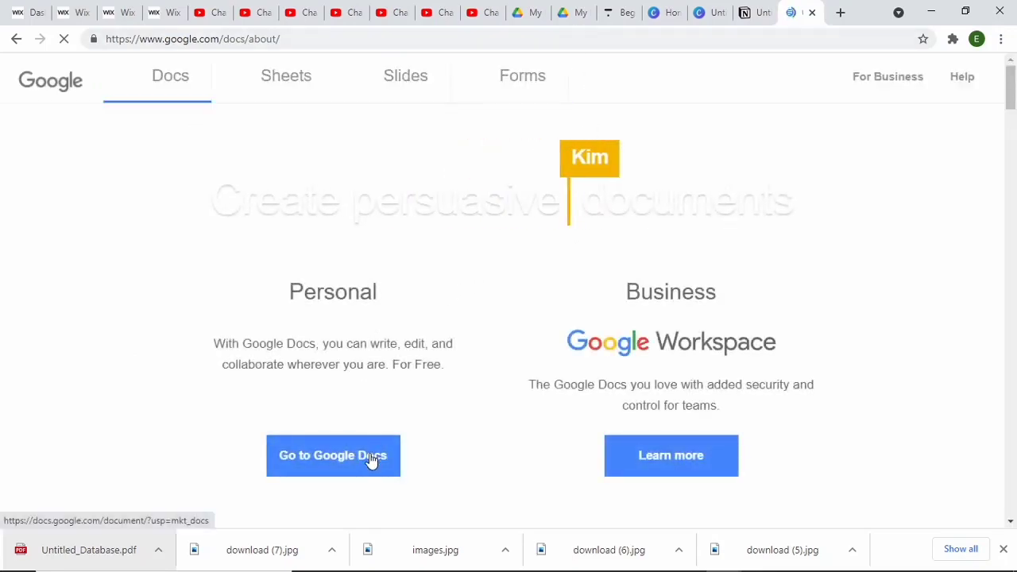
click(381, 457)
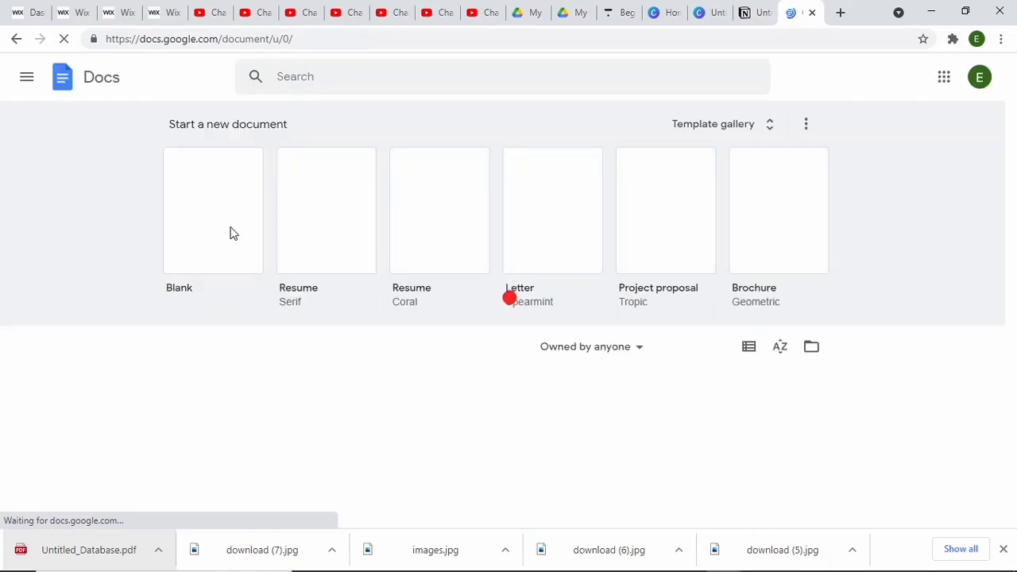
click(222, 184)
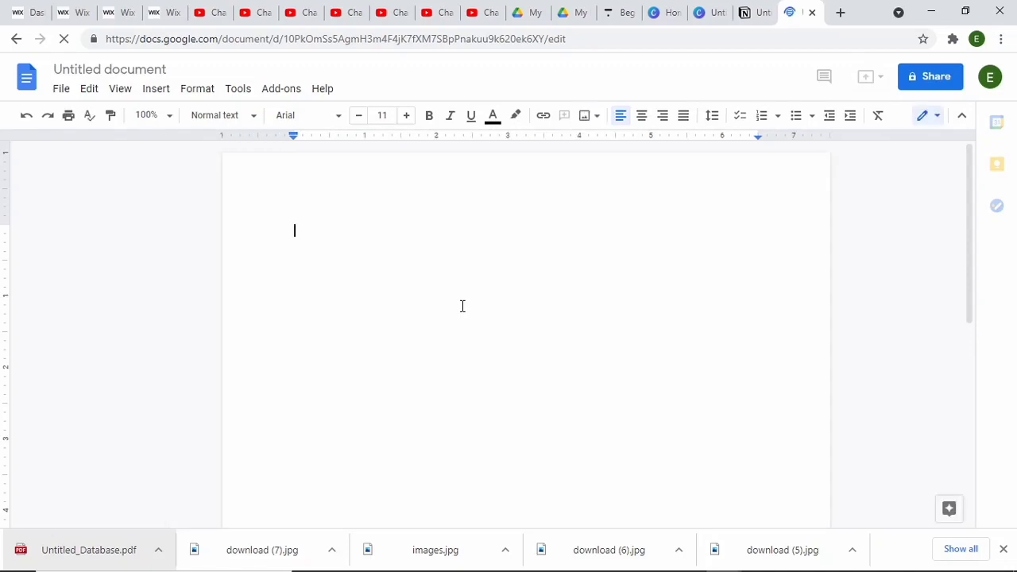
Step: Paste the copied Notion link into the blank document and replace it with the text "Get Access To Your Notion Template"
key(ctrl+v)
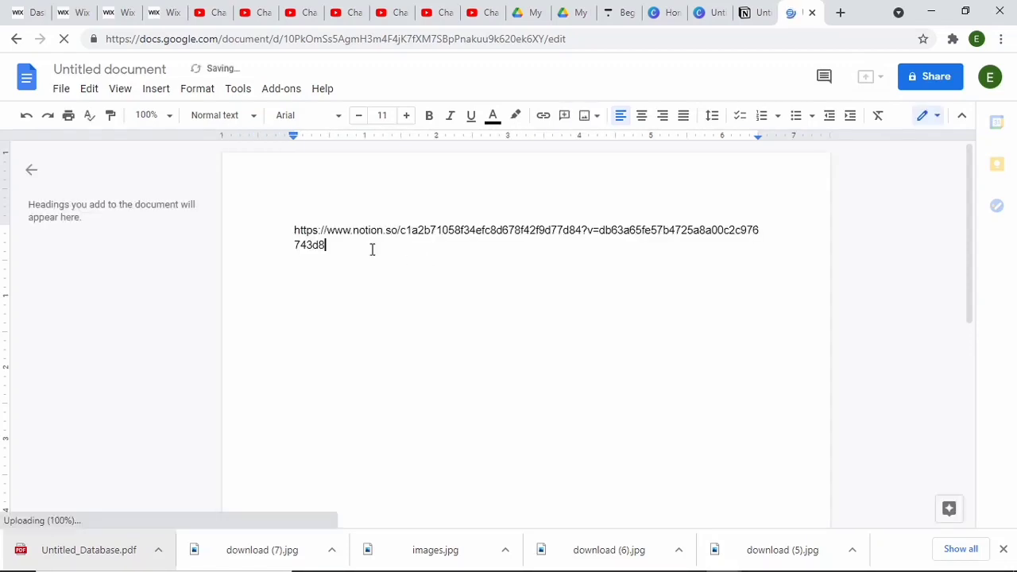
key(ctrl+a)
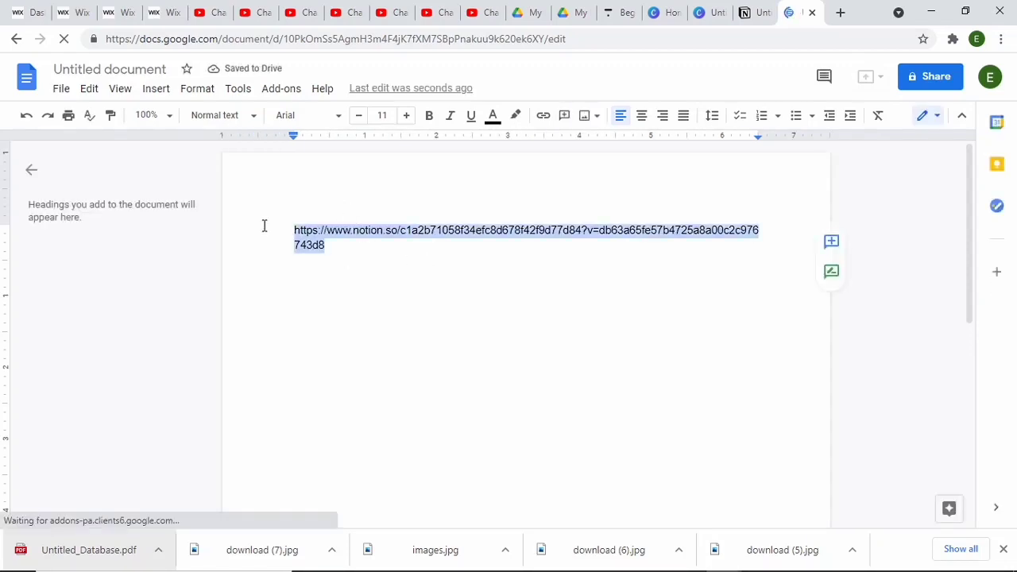
text(Get)
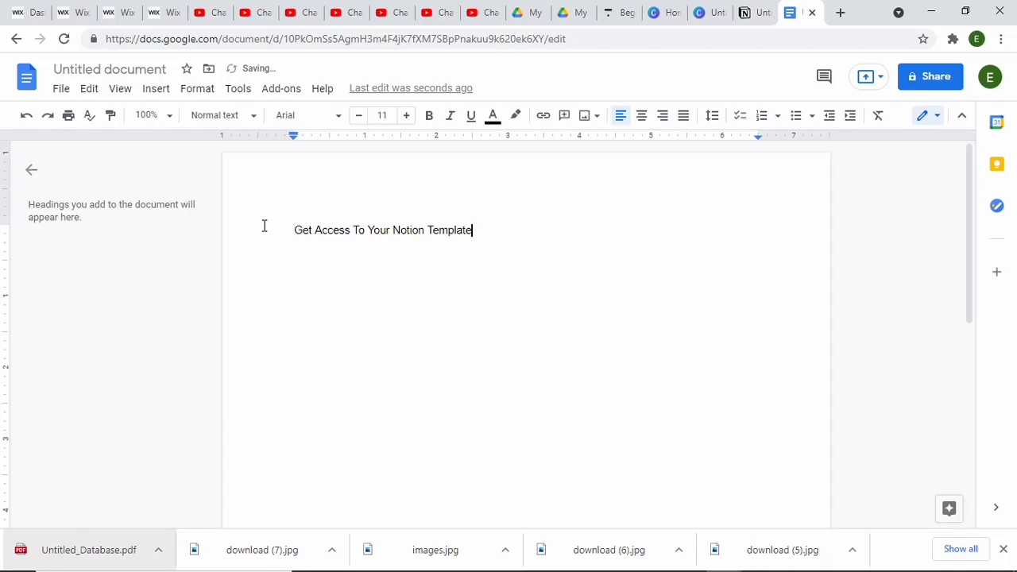
Step: Format the "Get Access To Your Notion Template" line in Playfair Display Extra Bold at font size 96
triple_click(265, 226)
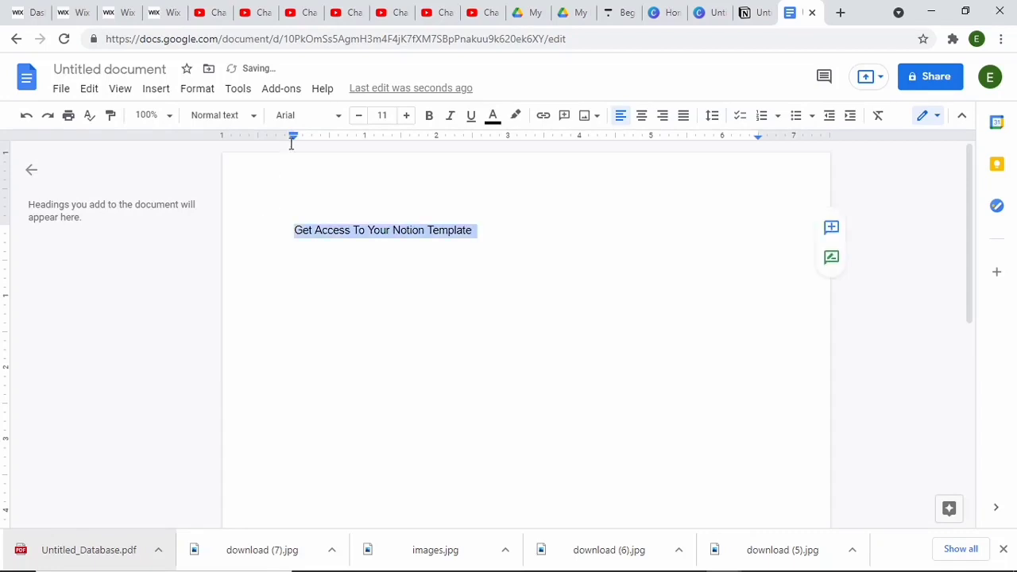
click(337, 117)
mouse_move(378, 201)
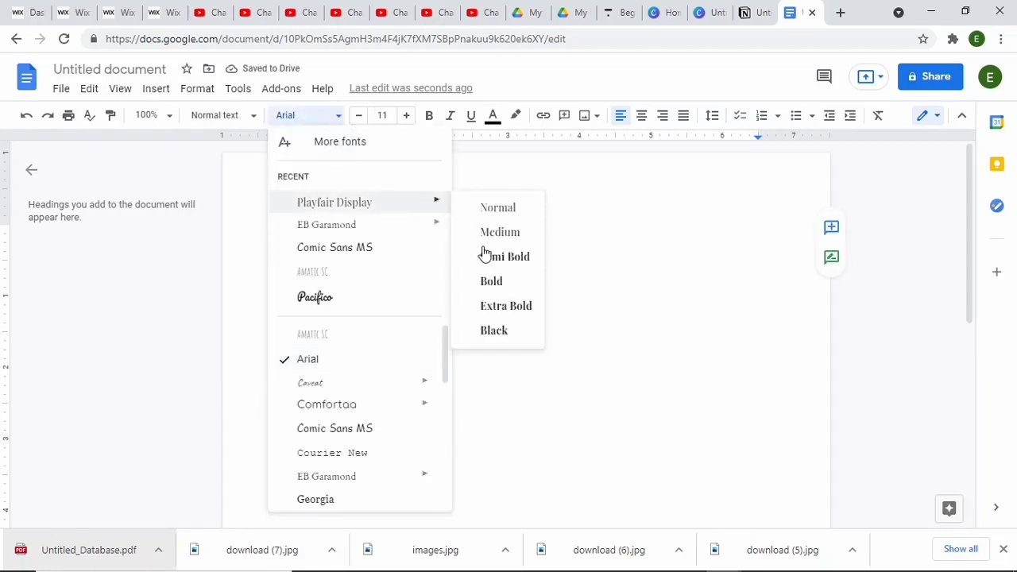
click(506, 305)
click(382, 115)
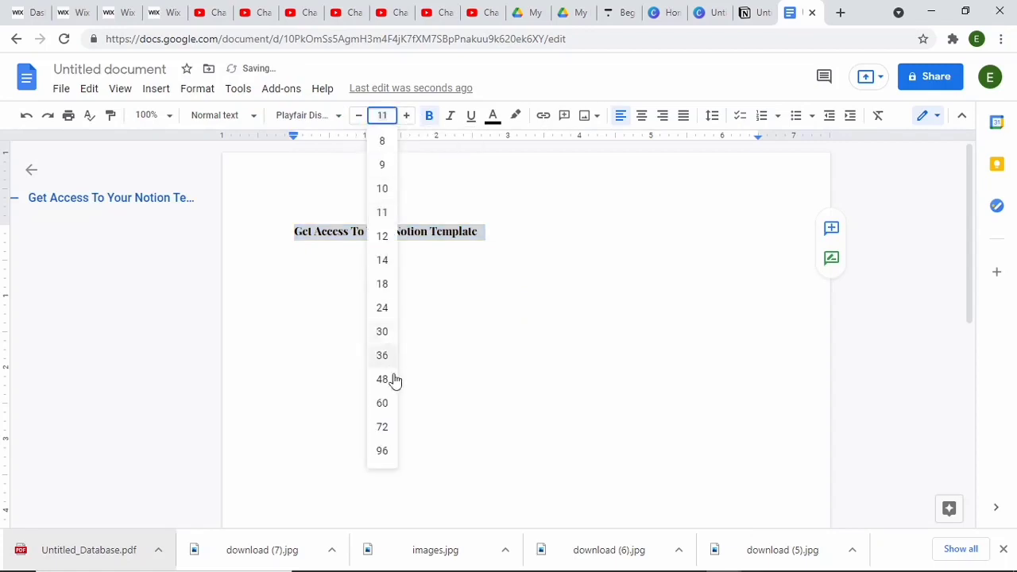
click(384, 451)
click(549, 252)
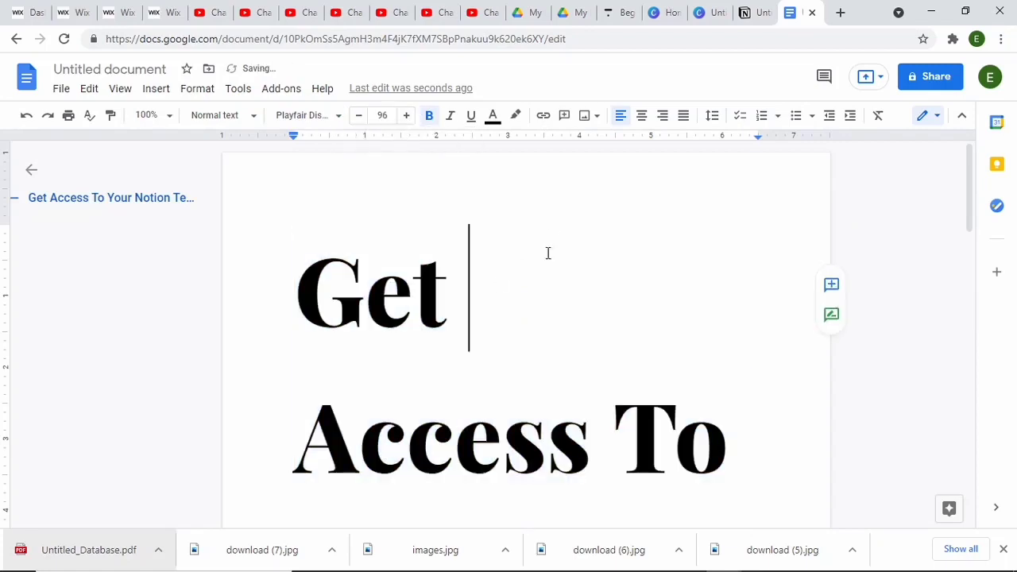
Step: Turn the entire "Get Access To Your Notion Template" text into a hyperlink to the copied Notion table address
key(ctrl+a)
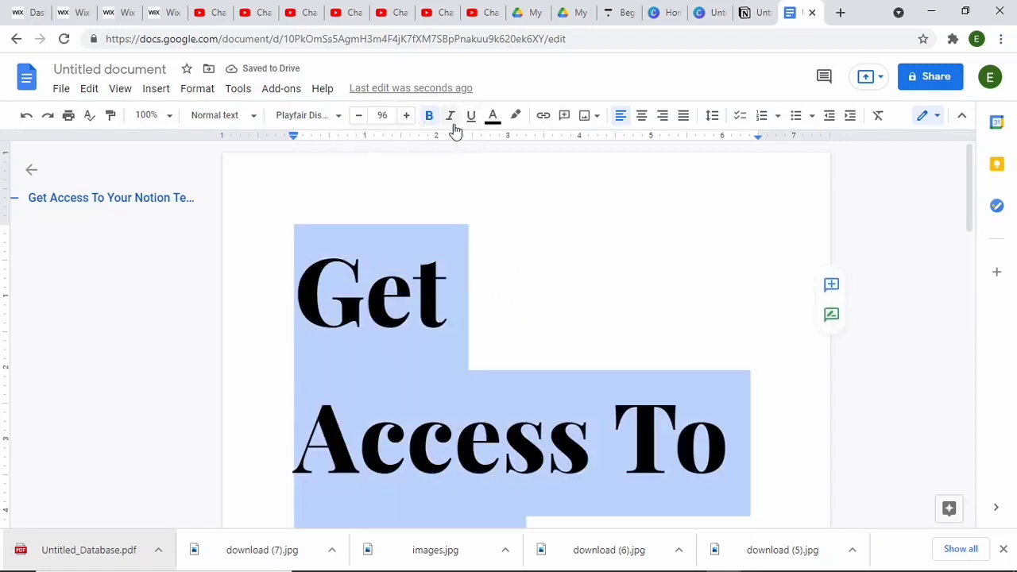
click(543, 116)
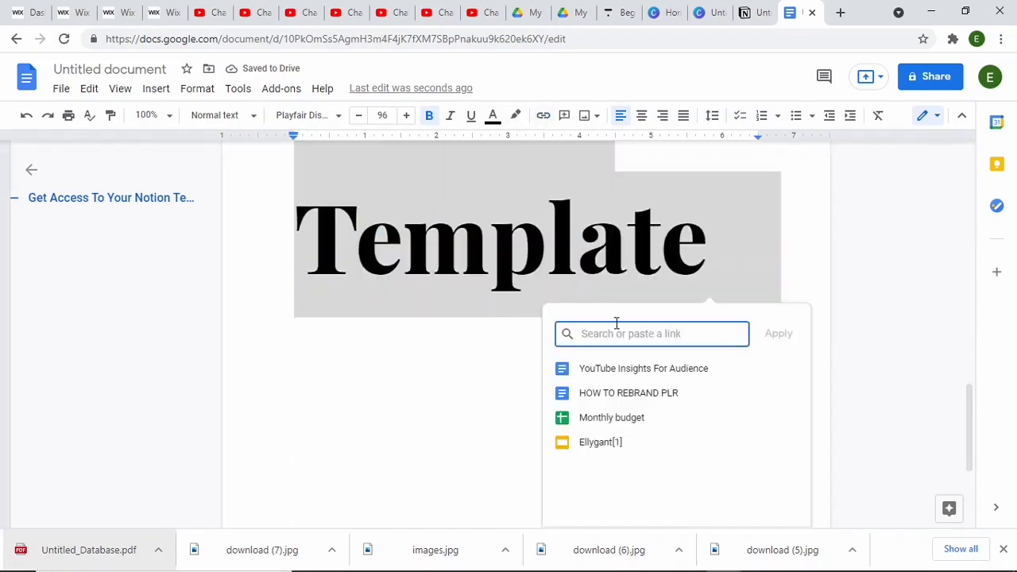
key(ctrl+v)
click(779, 334)
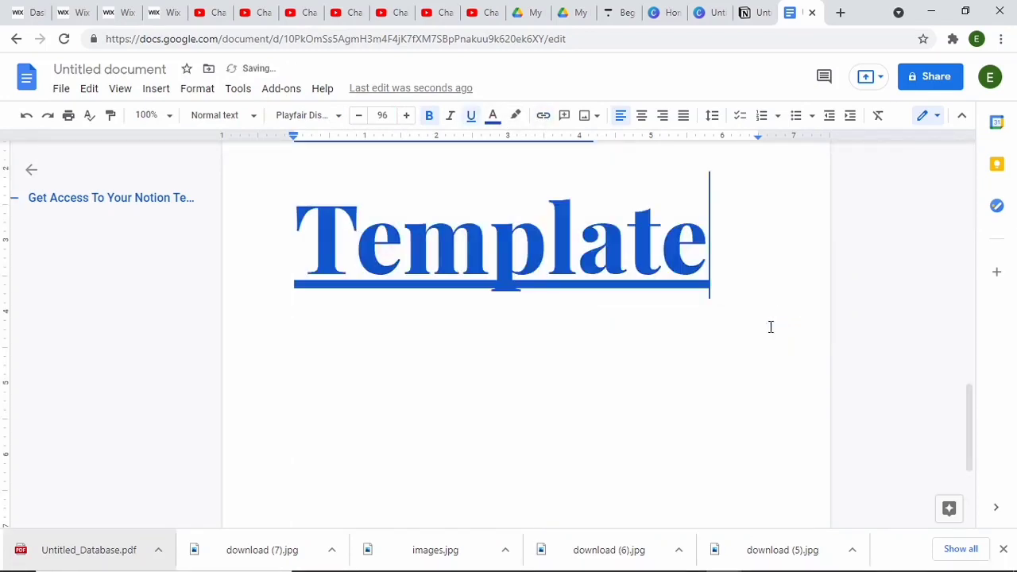
Step: Download the linked document in OpenDocument Format (.odt)
click(58, 89)
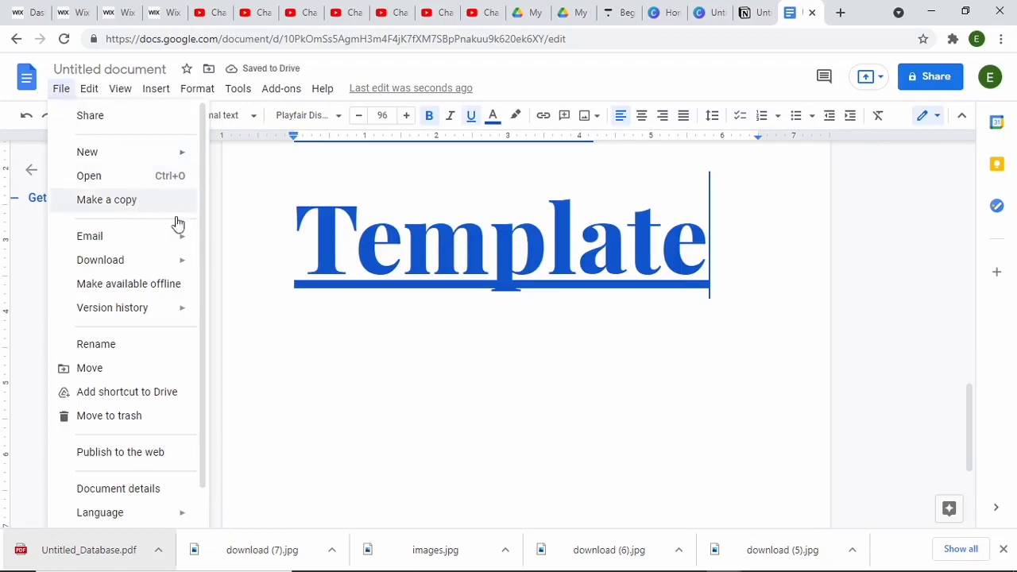
mouse_move(182, 264)
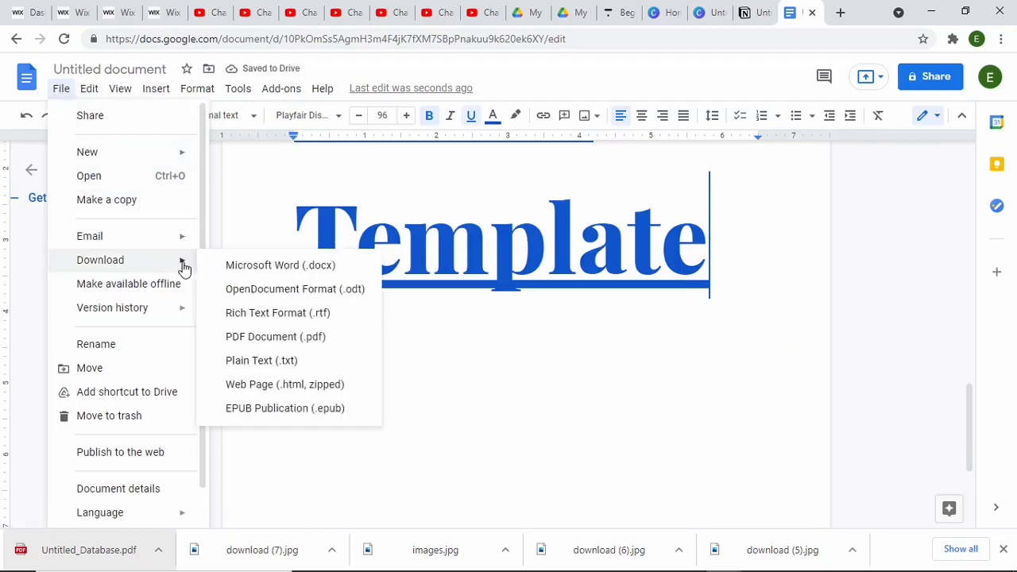
click(246, 291)
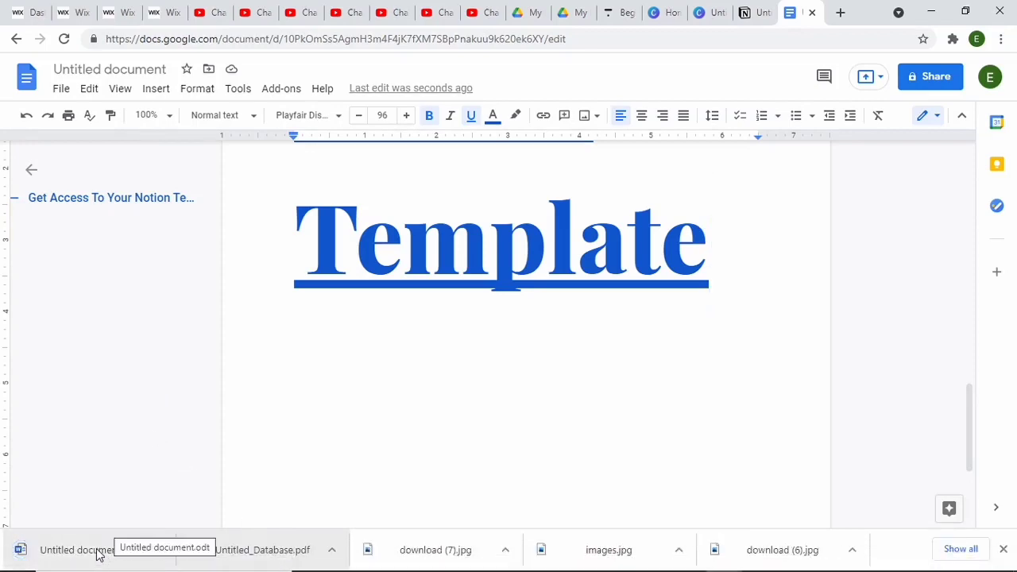
Step: Open the downloaded Untitled document.odt in Word, dismiss the sign-in request, check the linked text, and return to the Google Docs document
click(98, 552)
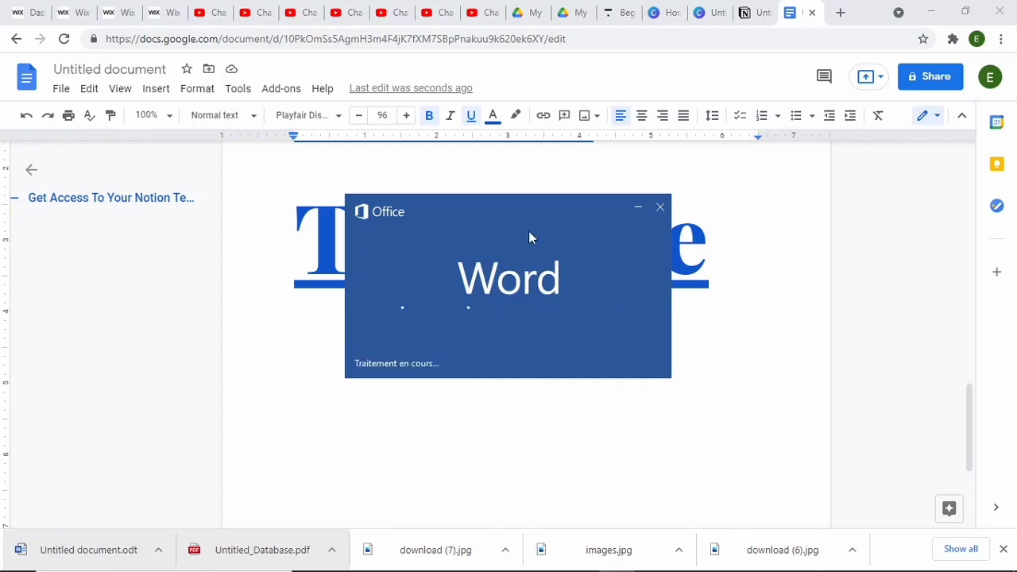
click(628, 239)
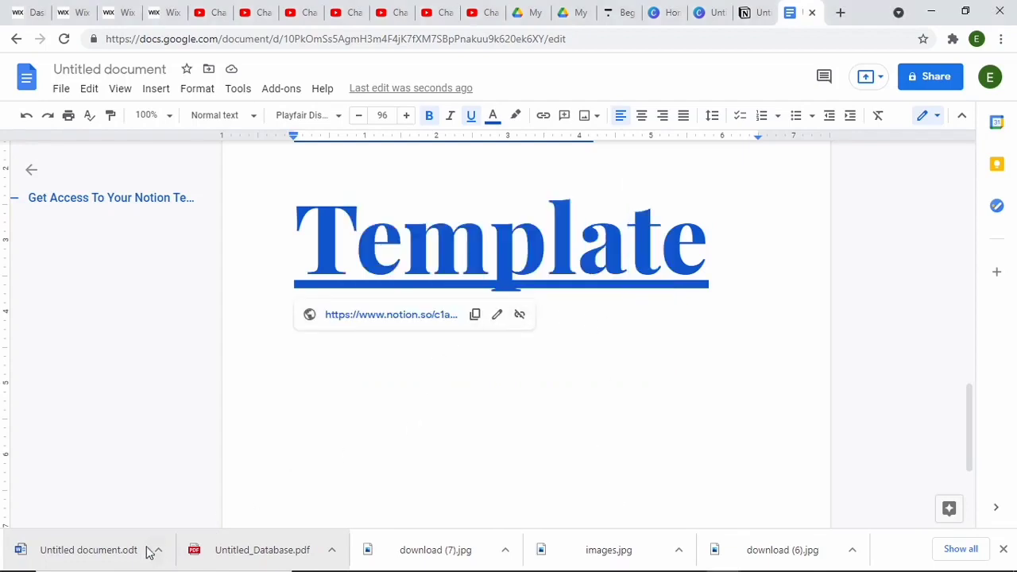
mouse_move(574, 560)
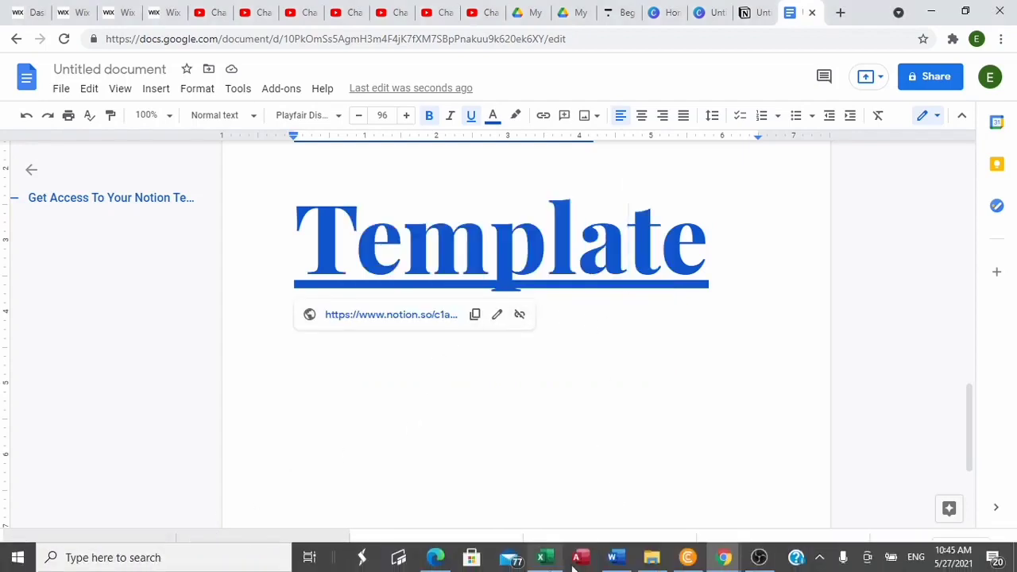
click(622, 555)
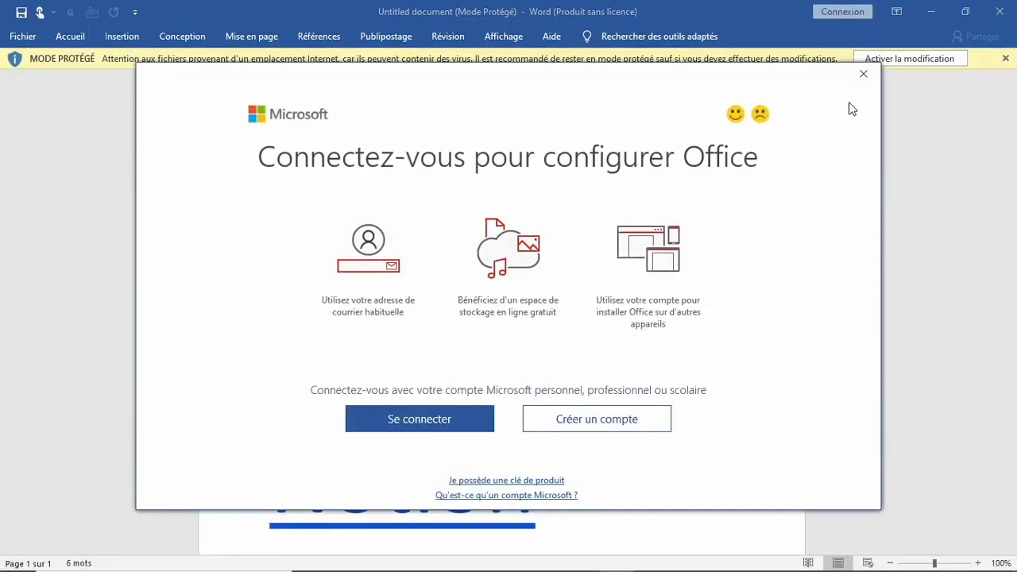
click(863, 73)
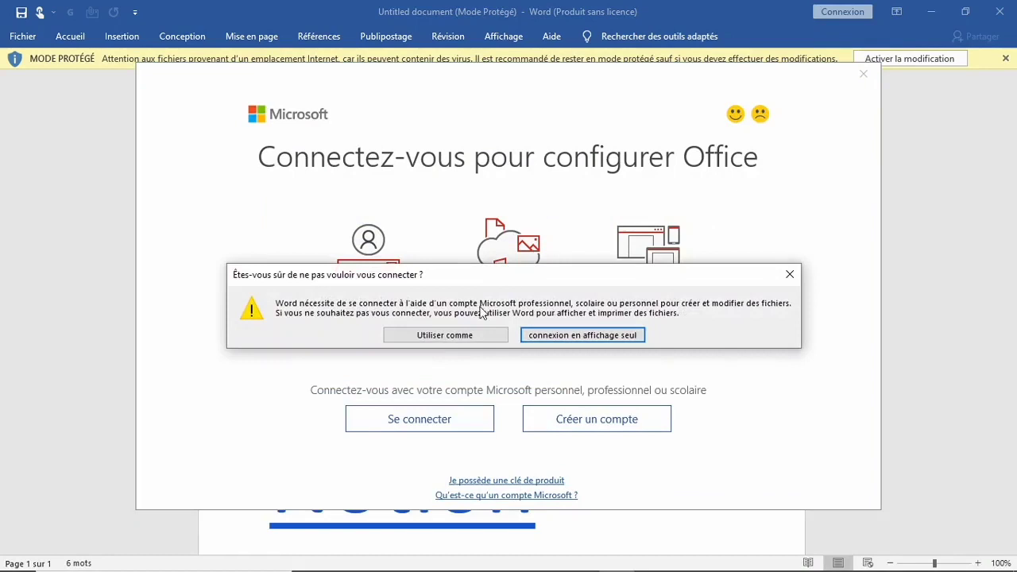
click(447, 337)
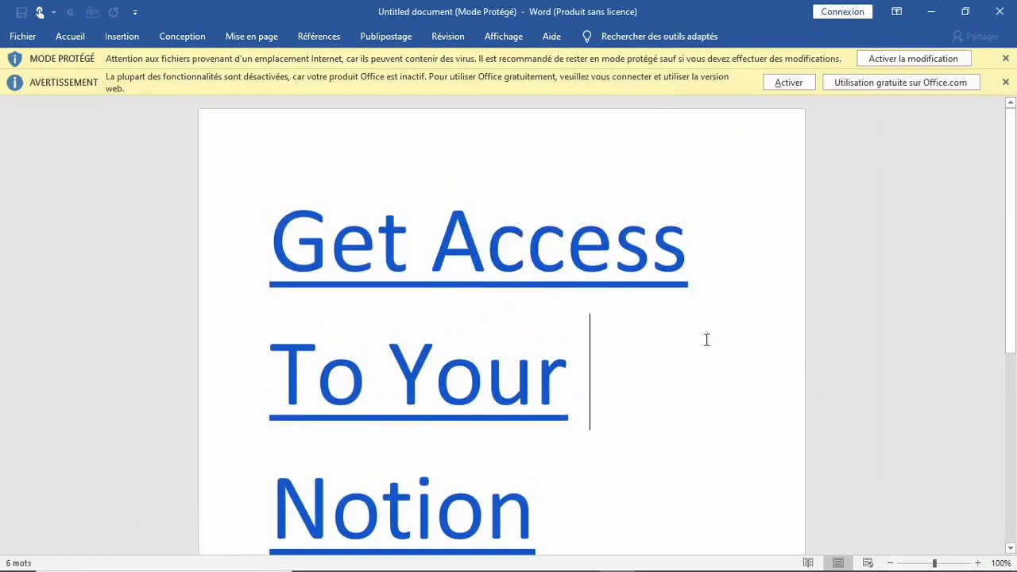
click(583, 283)
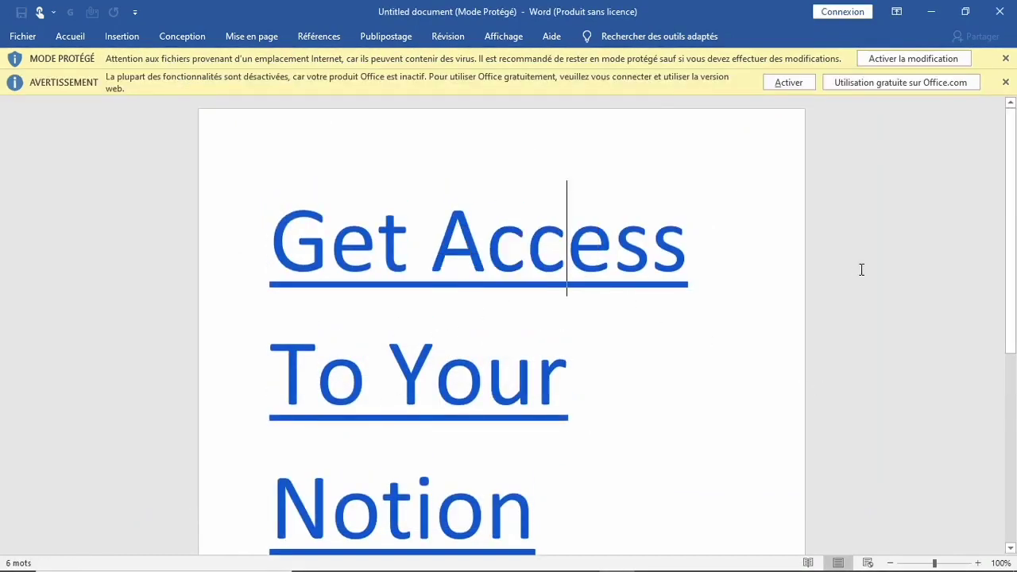
click(940, 14)
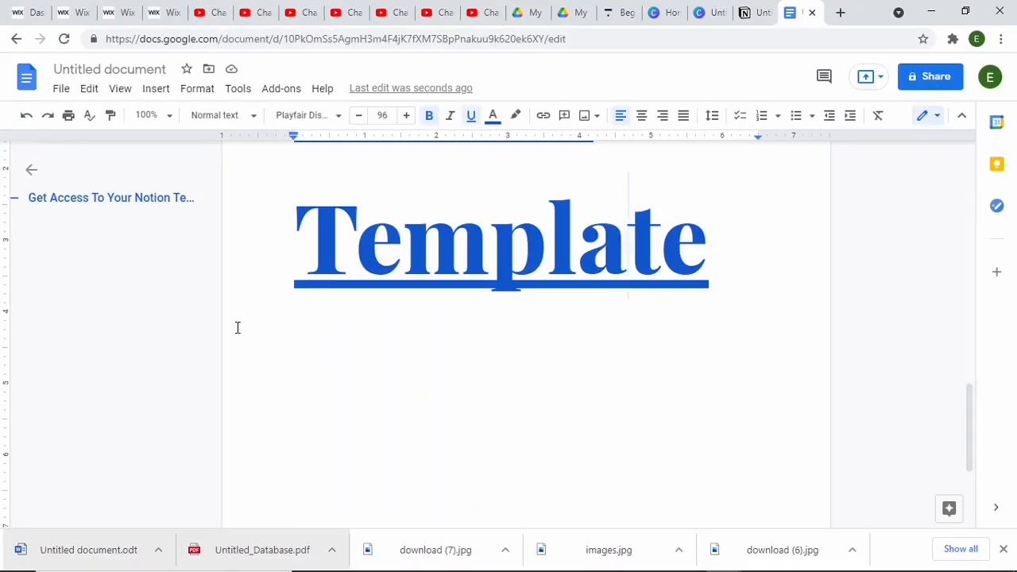